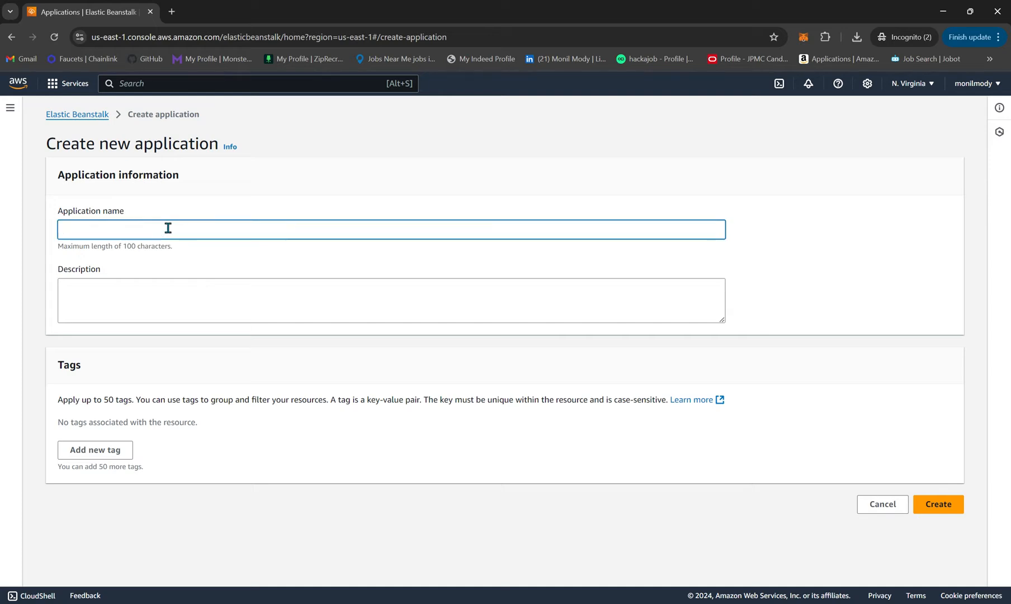
# - Name the new Elastic Beanstalk application demo-environment and create it
pyautogui.write('demo-e')
pyautogui.press('BackSpace')
pyautogui.write('nviron,en')
pyautogui.press('BackSpace')
pyautogui.press('BackSpace')
pyautogui.press('BackSpace')
pyautogui.write('ment')
pyautogui.click(951, 506)
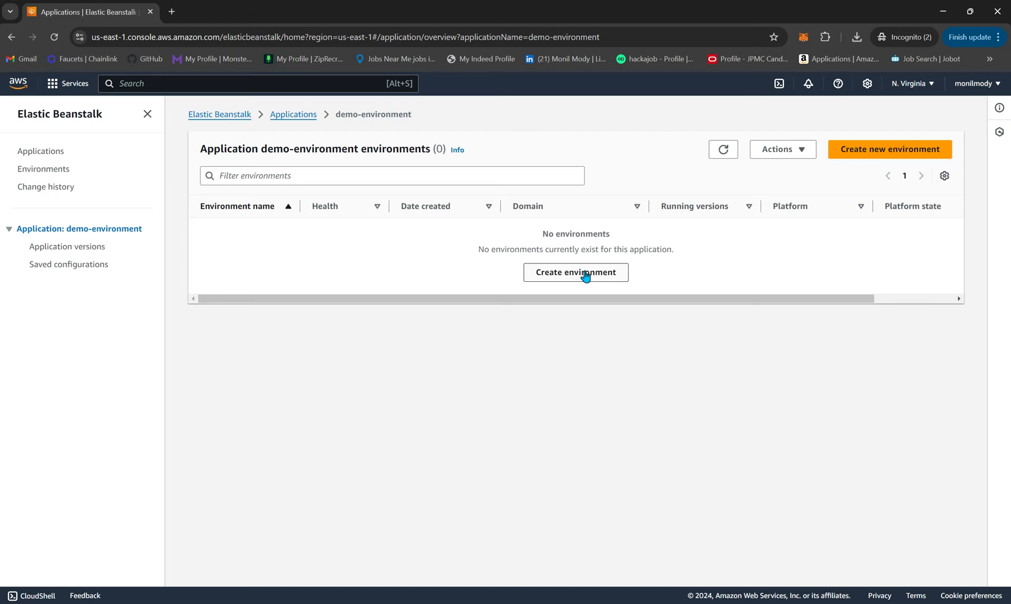
# - Start creating an environment for the application and choose PHP as its managed platform
pyautogui.click(585, 274)
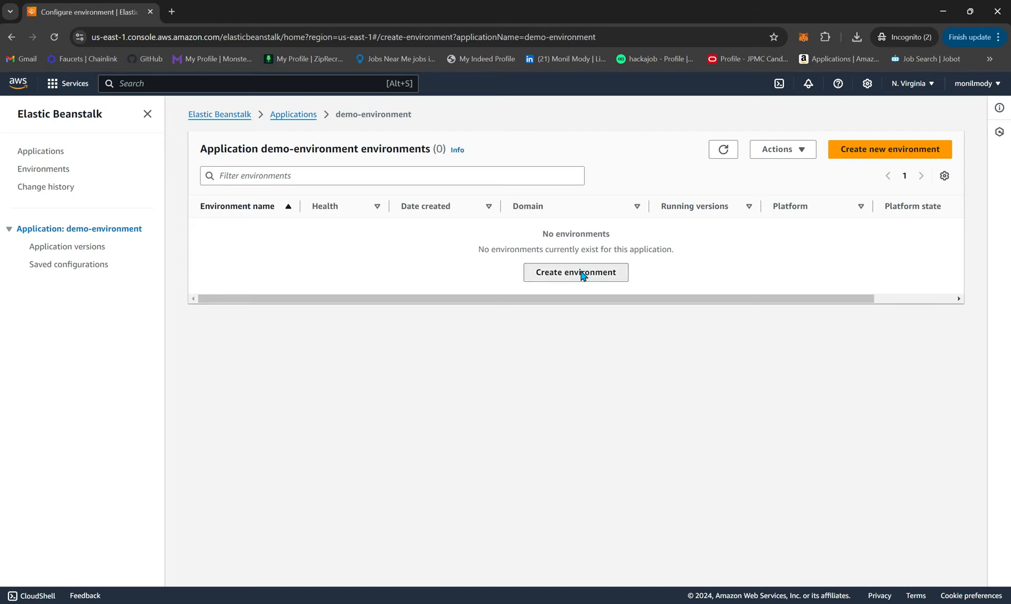
pyautogui.scroll(-4, 322, 420)
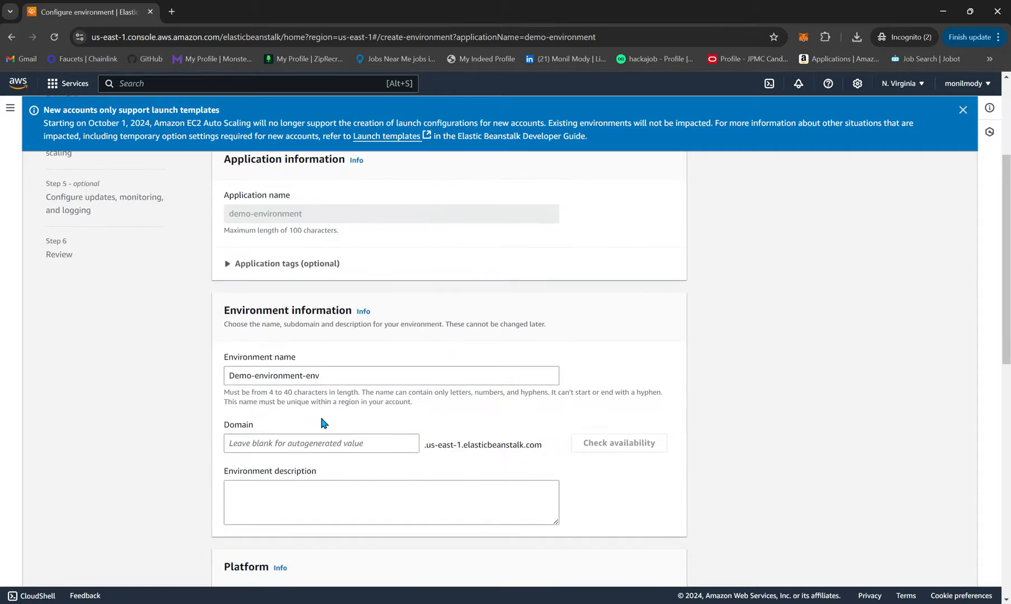
pyautogui.scroll(-6, 362, 438)
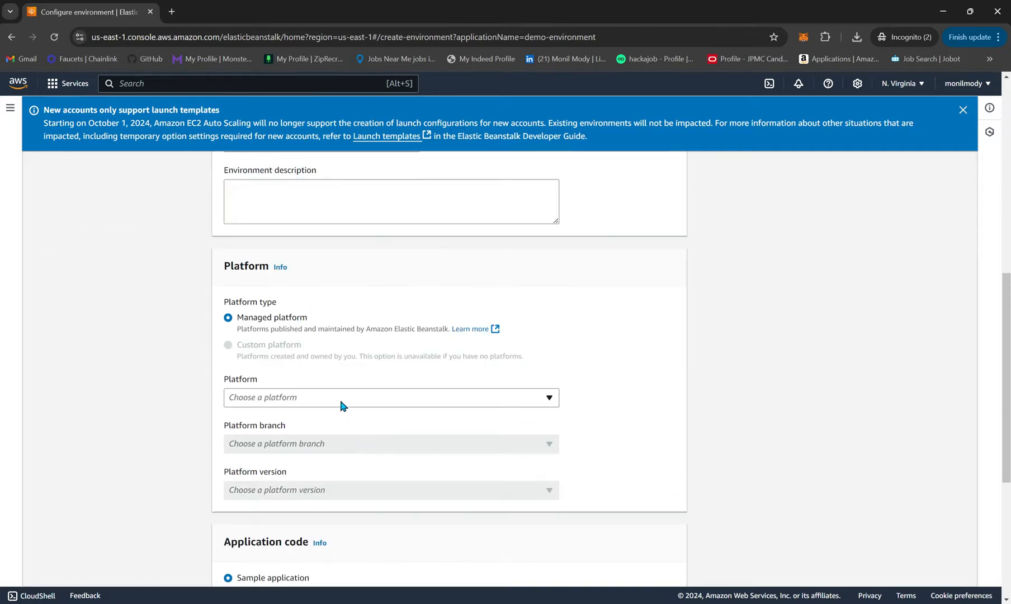
pyautogui.click(342, 400)
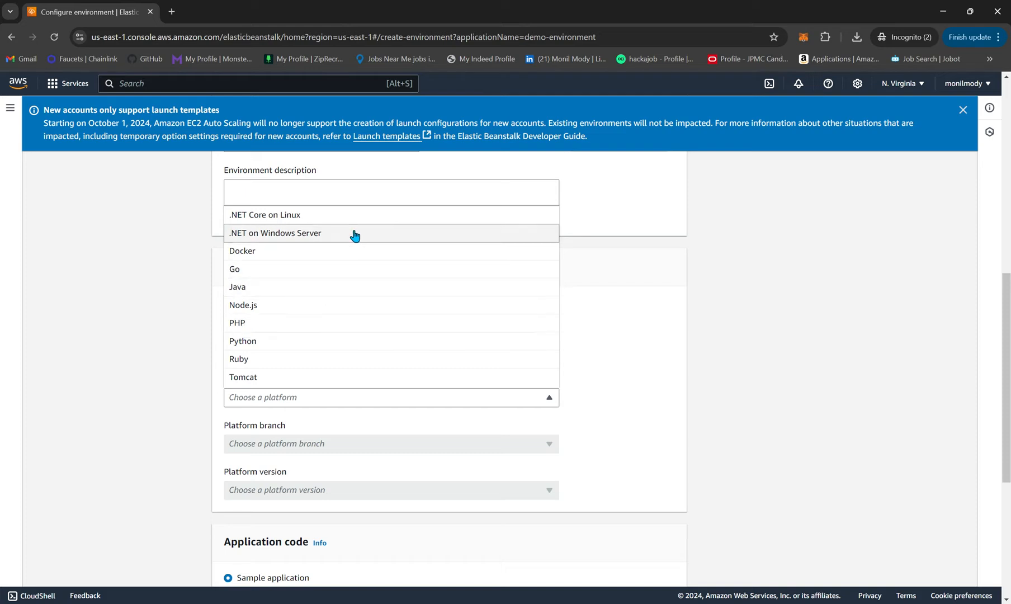
pyautogui.click(332, 331)
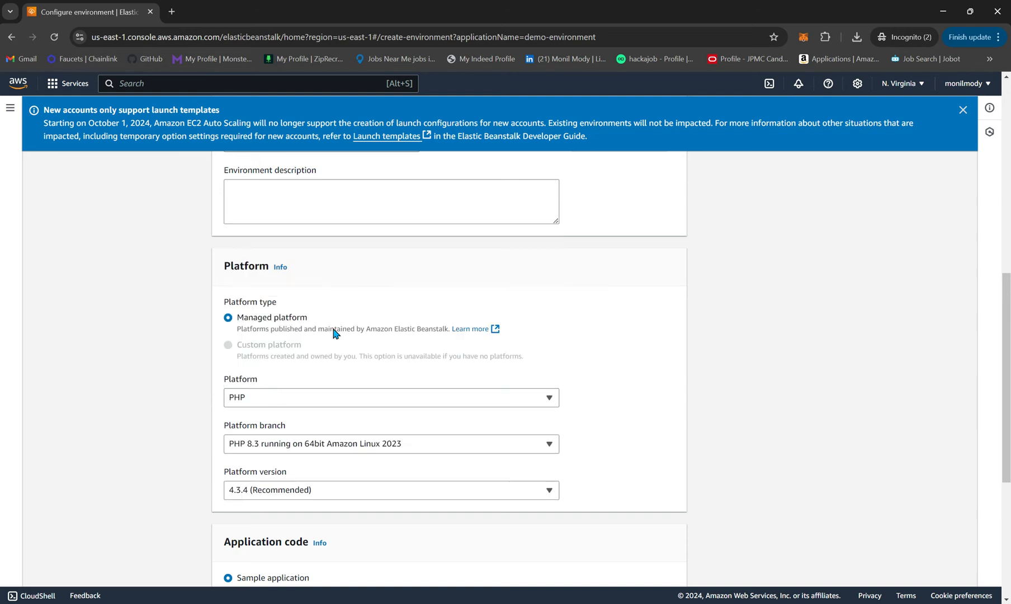
# - Set the application code to an uploaded version labelled v-1, with a local file as its source
pyautogui.scroll(-5, 376, 388)
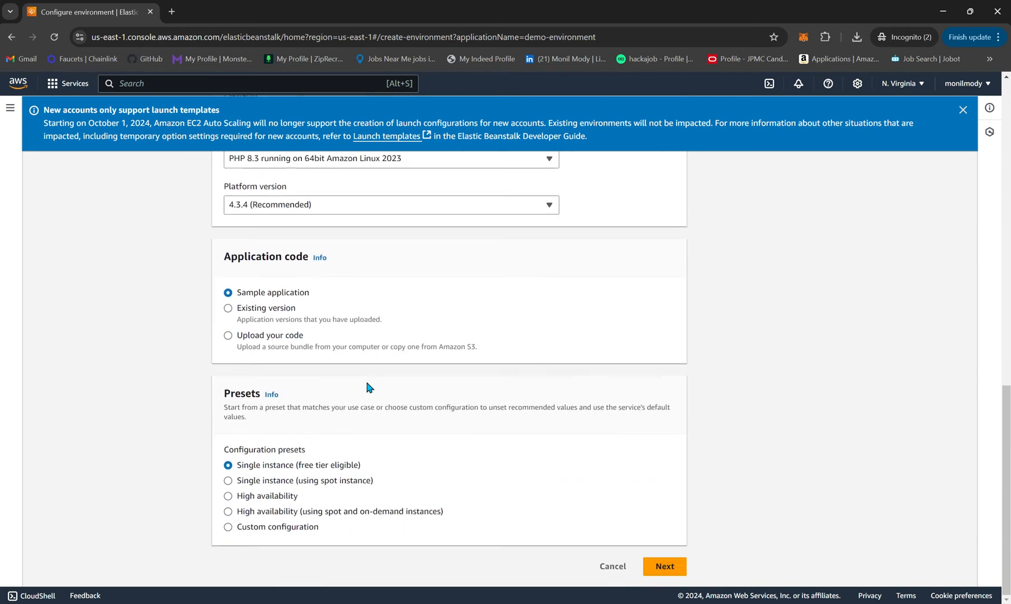
pyautogui.click(231, 337)
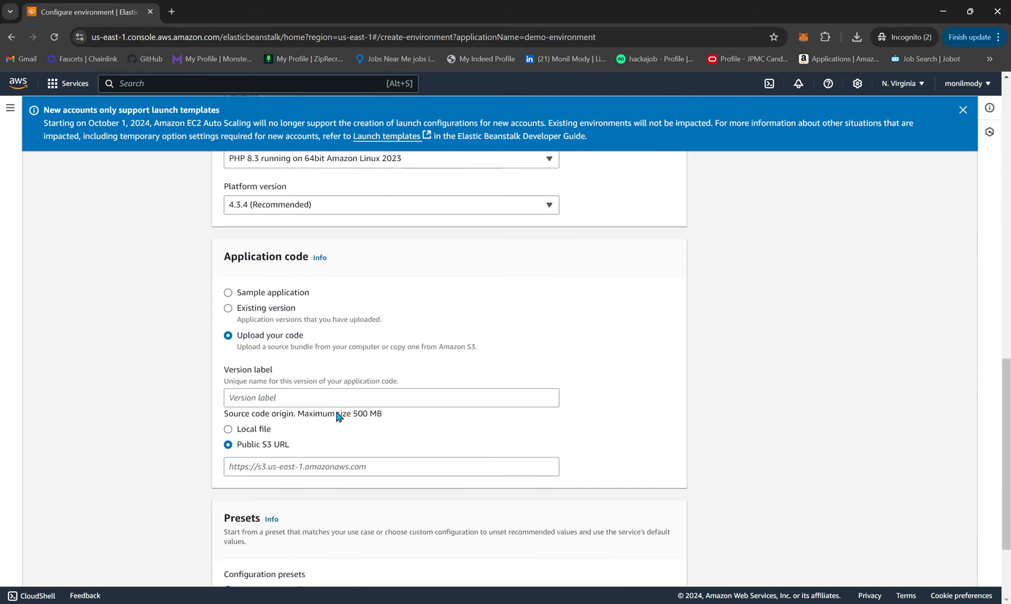
pyautogui.click(312, 400)
pyautogui.write('v-1')
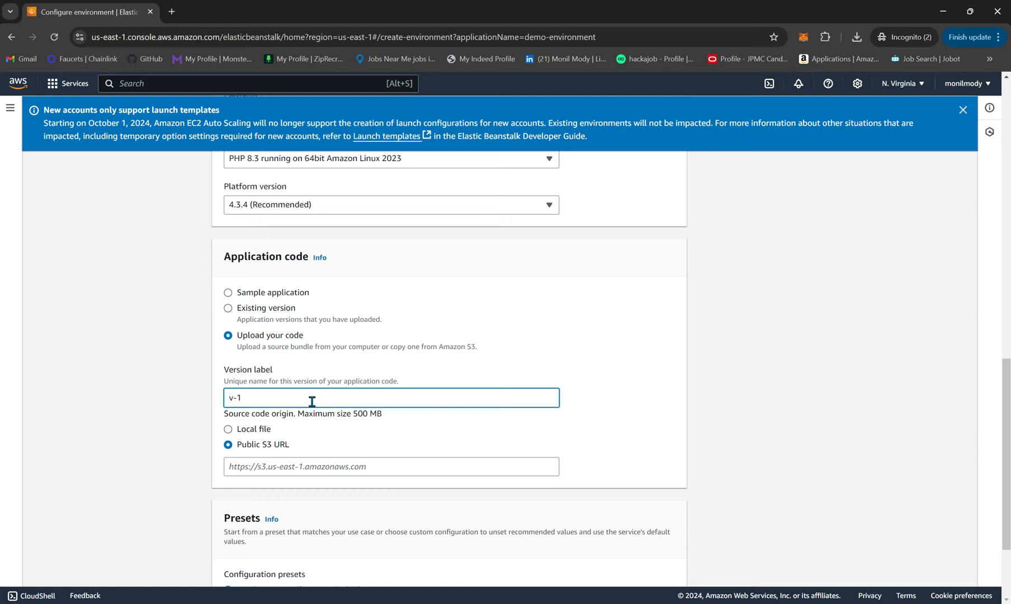
pyautogui.click(228, 430)
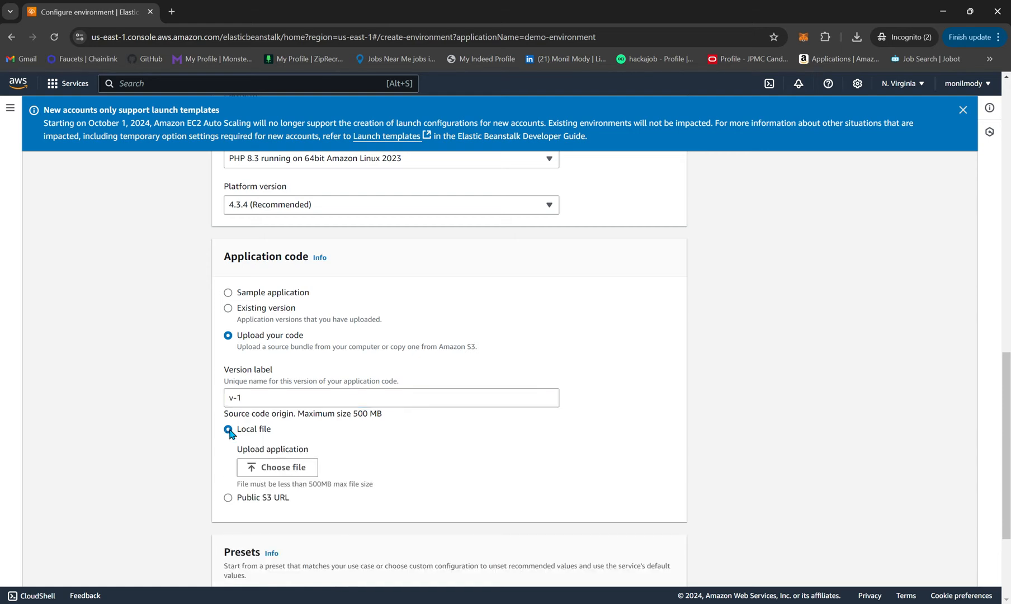
# - Upload the zipped demo file from the Desktop as the source bundle and continue to the service access settings
pyautogui.click(278, 468)
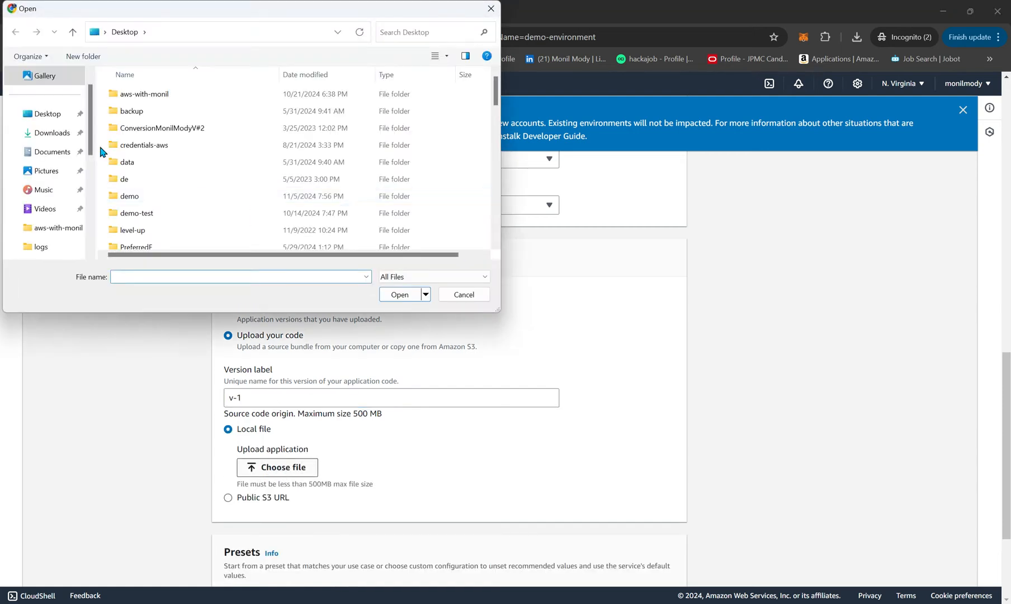
pyautogui.scroll(-5, 196, 216)
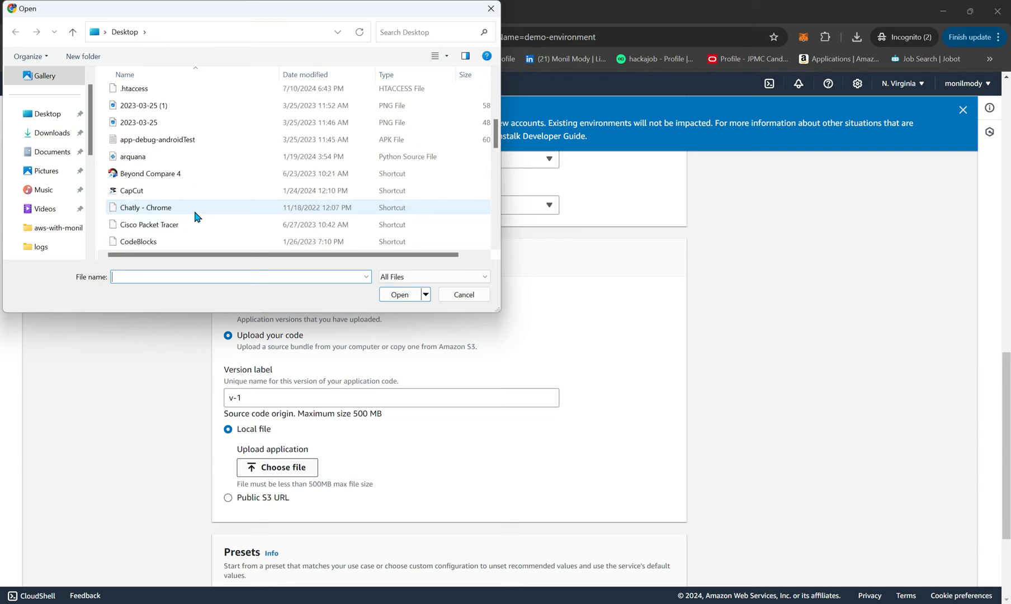
pyautogui.scroll(-8, 196, 217)
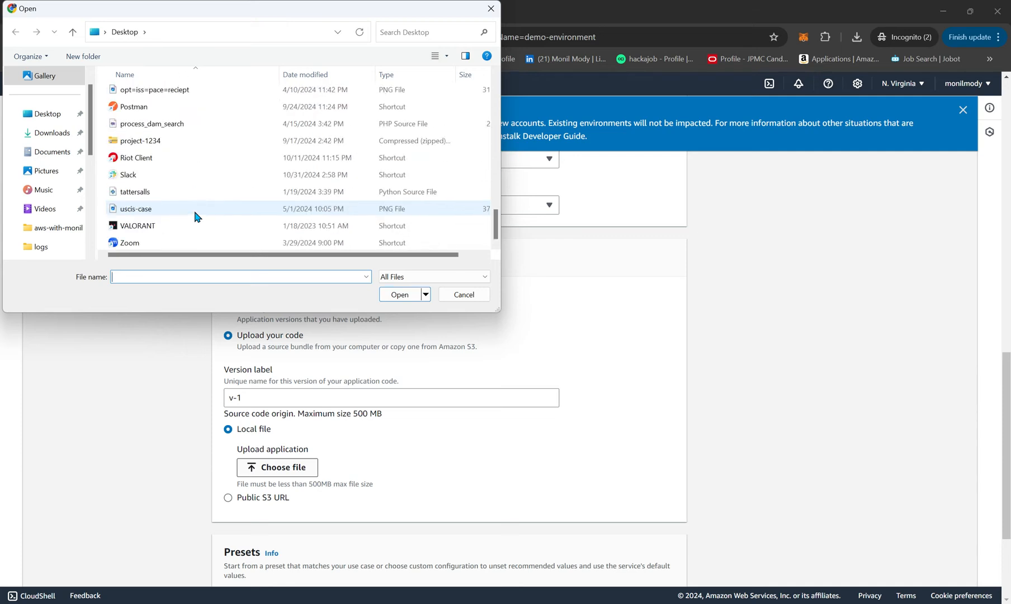
pyautogui.scroll(3, 197, 216)
pyautogui.scroll(3, 196, 216)
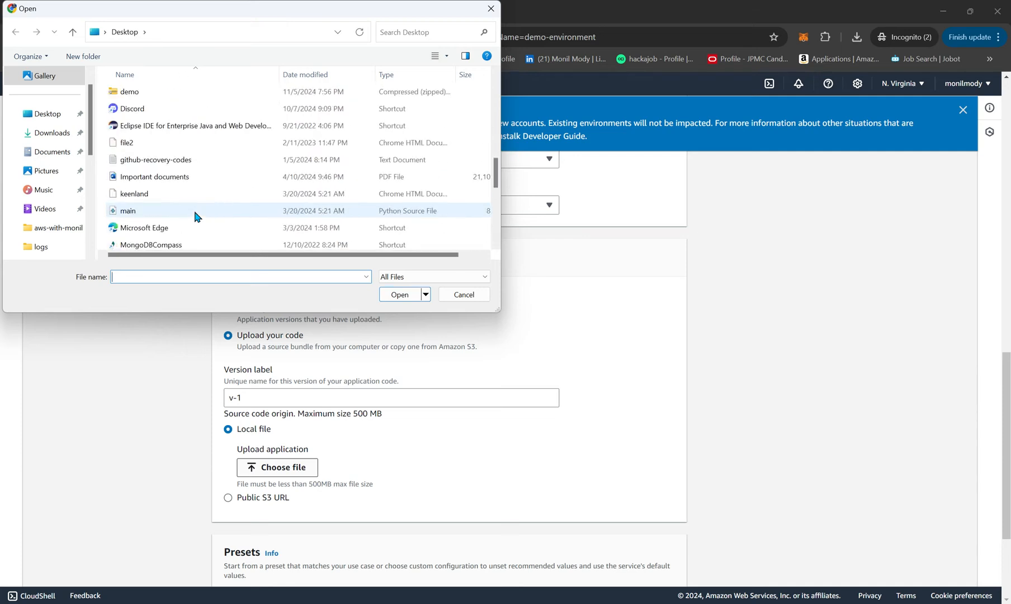
pyautogui.click(190, 92)
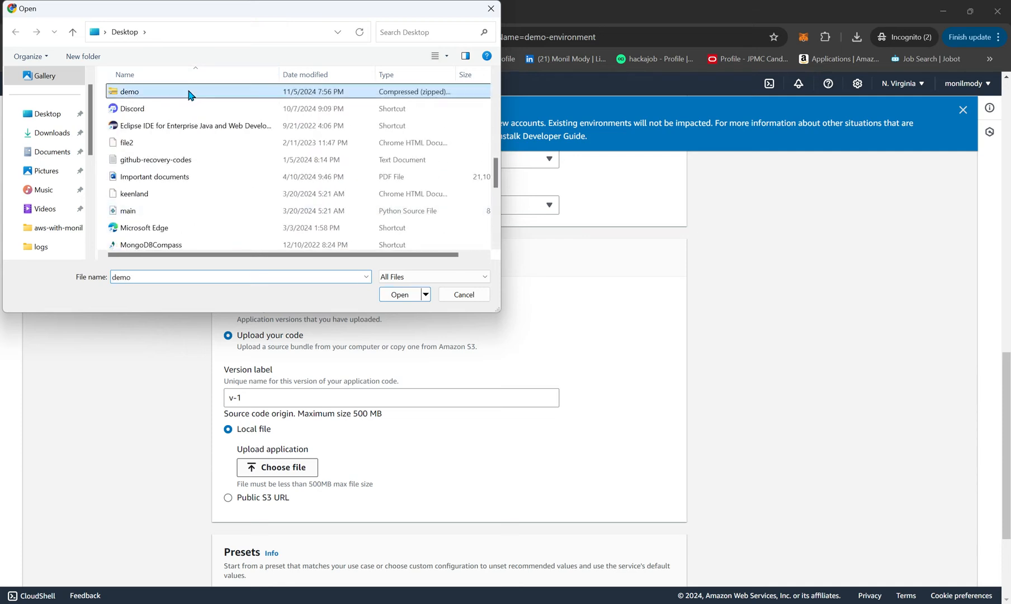
pyautogui.click(400, 295)
pyautogui.scroll(-3, 407, 298)
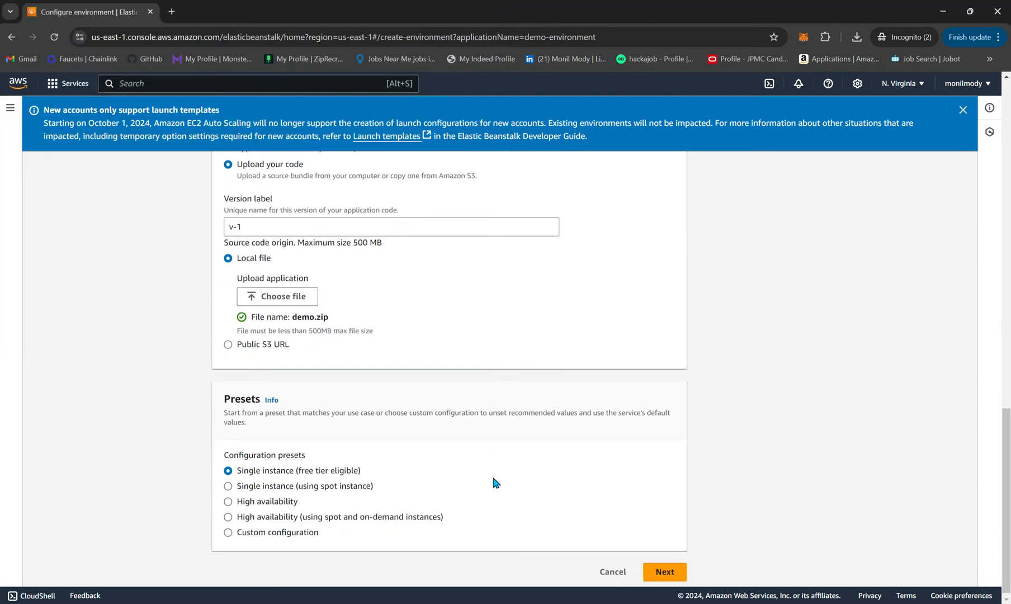
pyautogui.scroll(-1, 497, 483)
pyautogui.click(670, 567)
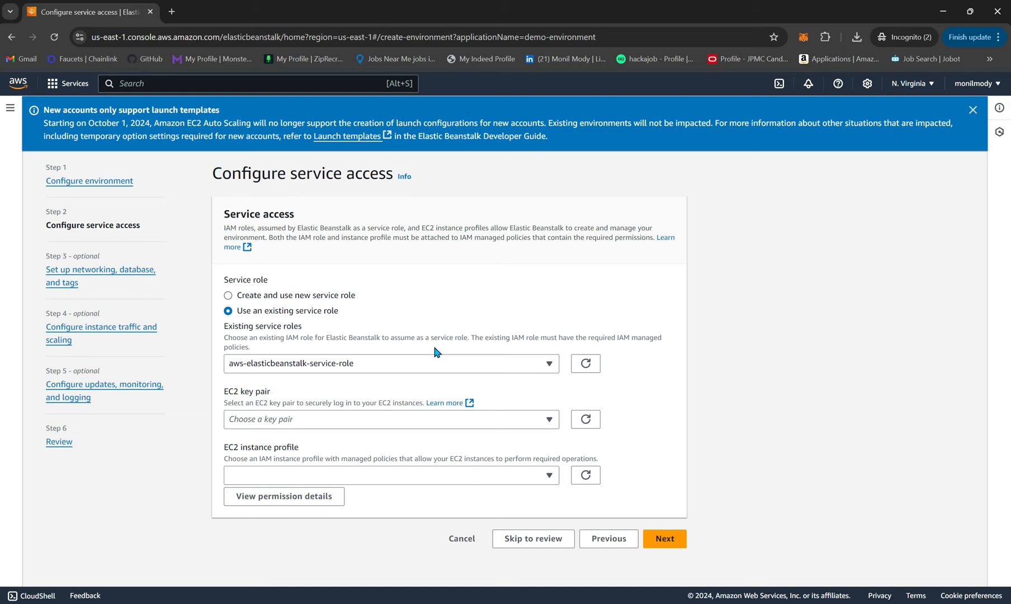
# - Check the available EC2 instance profiles and the description of what the profile requires
pyautogui.click(484, 481)
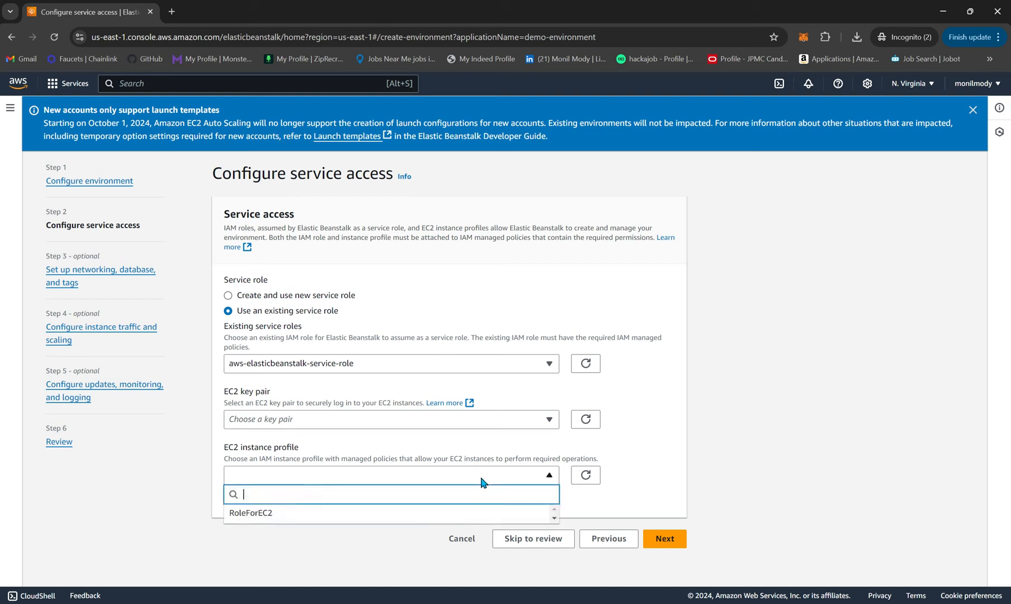
pyautogui.click(680, 482)
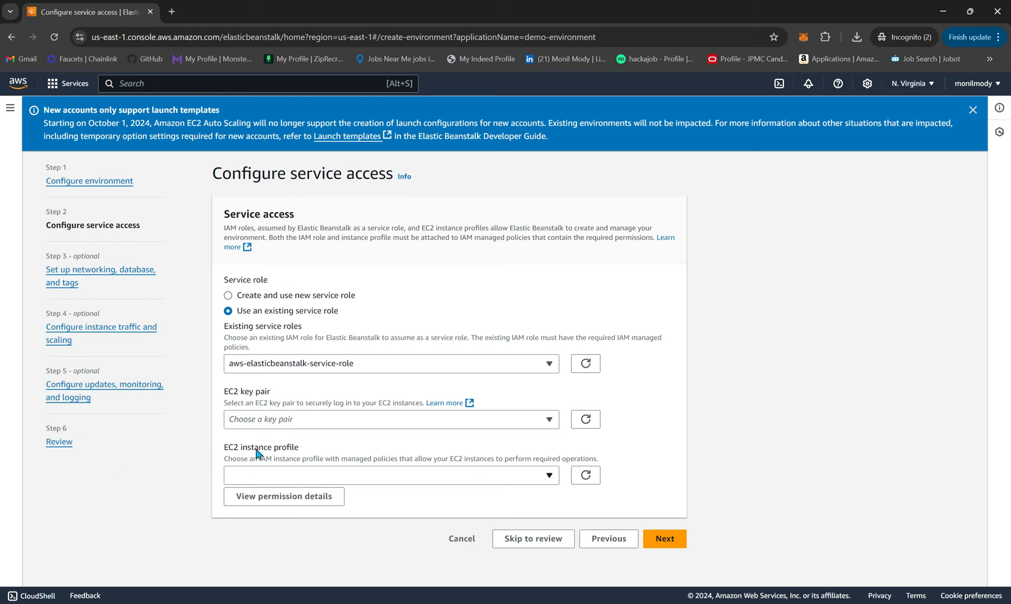
pyautogui.moveTo(224, 459); pyautogui.dragTo(375, 469)
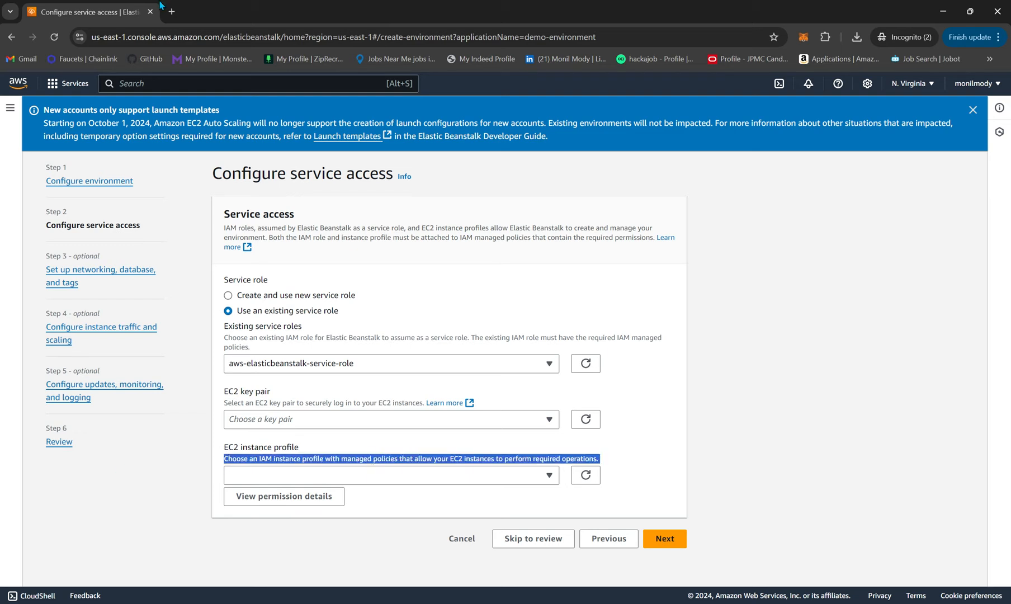
# - Search the AWS services for iam, open IAM in a separate browser tab and show its roles
pyautogui.click(169, 87)
pyautogui.write('iam')
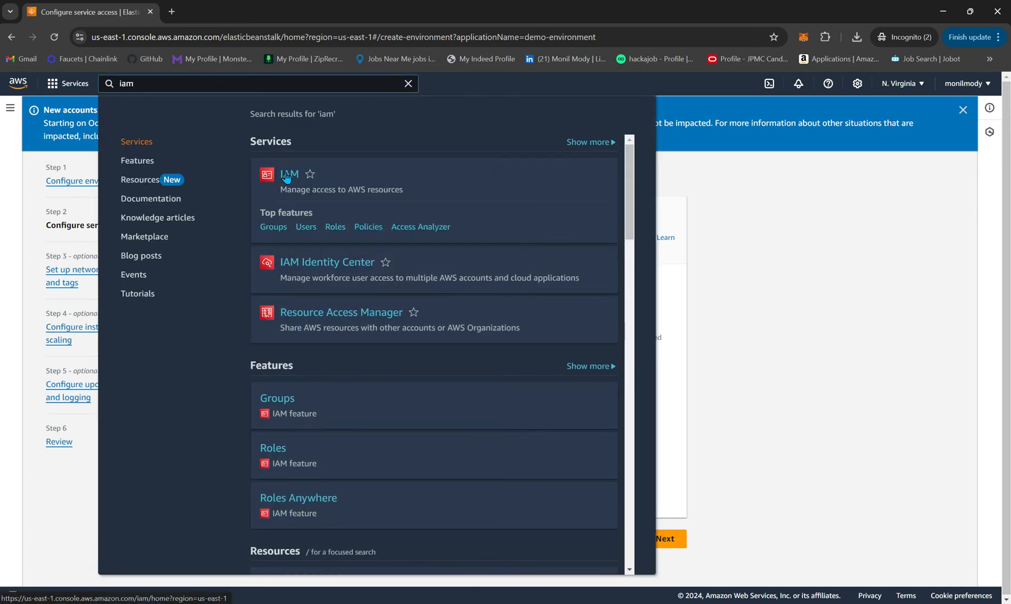
pyautogui.rightClick(288, 174)
pyautogui.click(324, 188)
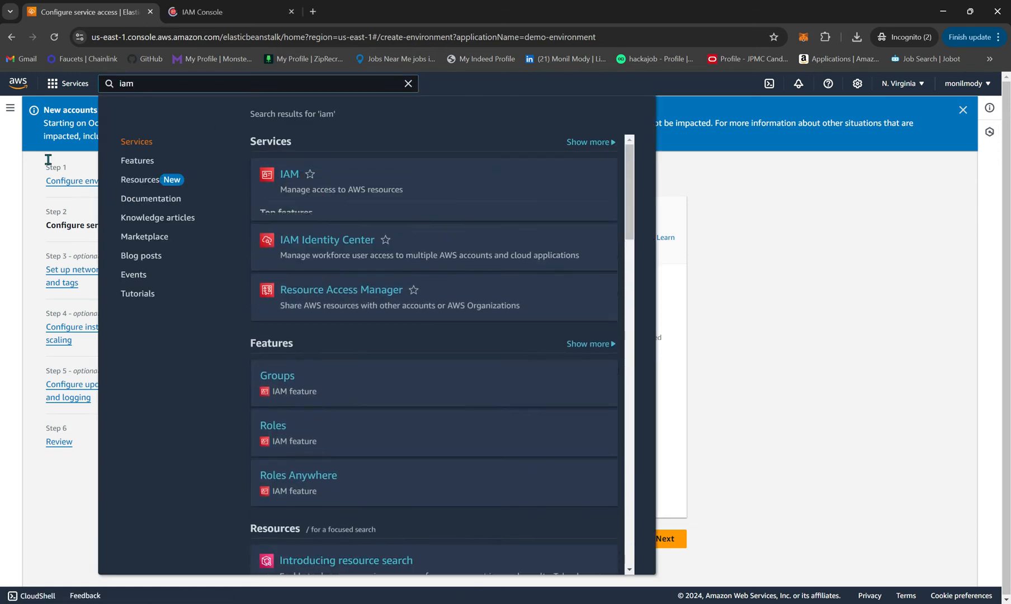
pyautogui.click(225, 7)
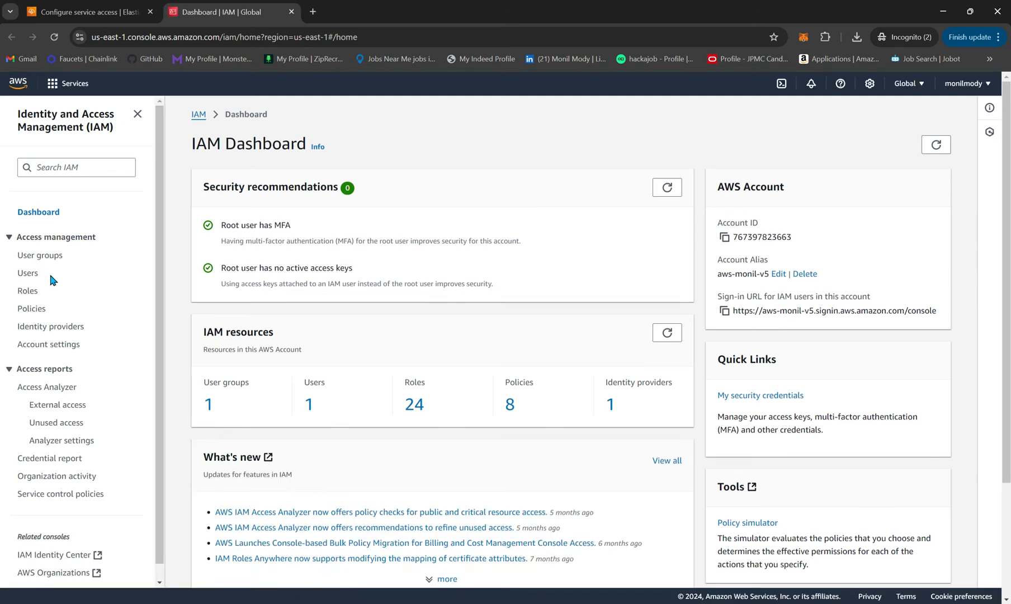
pyautogui.click(29, 292)
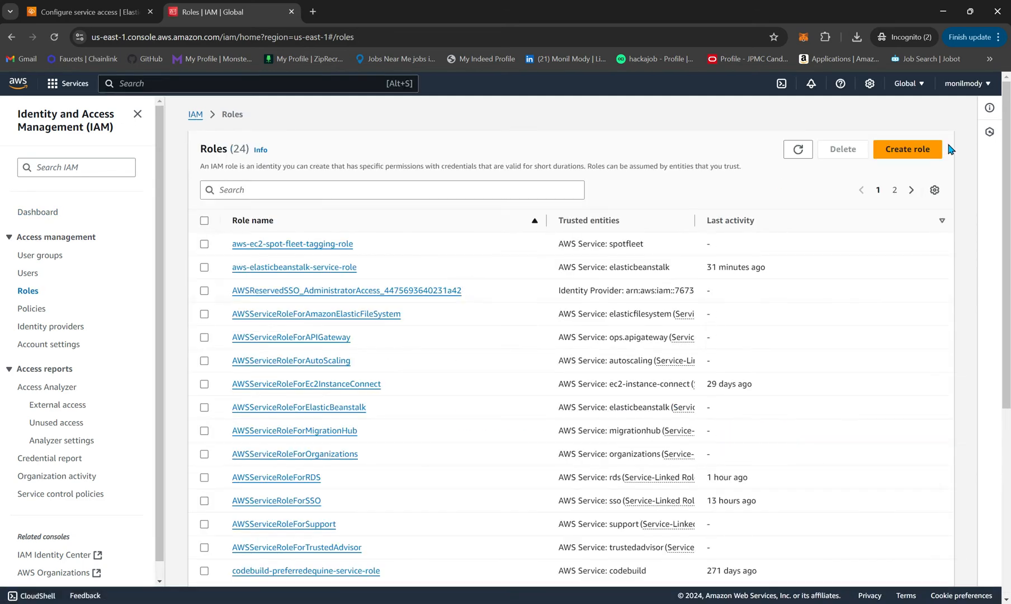
# - Start a new role with AWS service as the trusted entity and EC2 as the use case, and proceed to its permissions
pyautogui.click(908, 148)
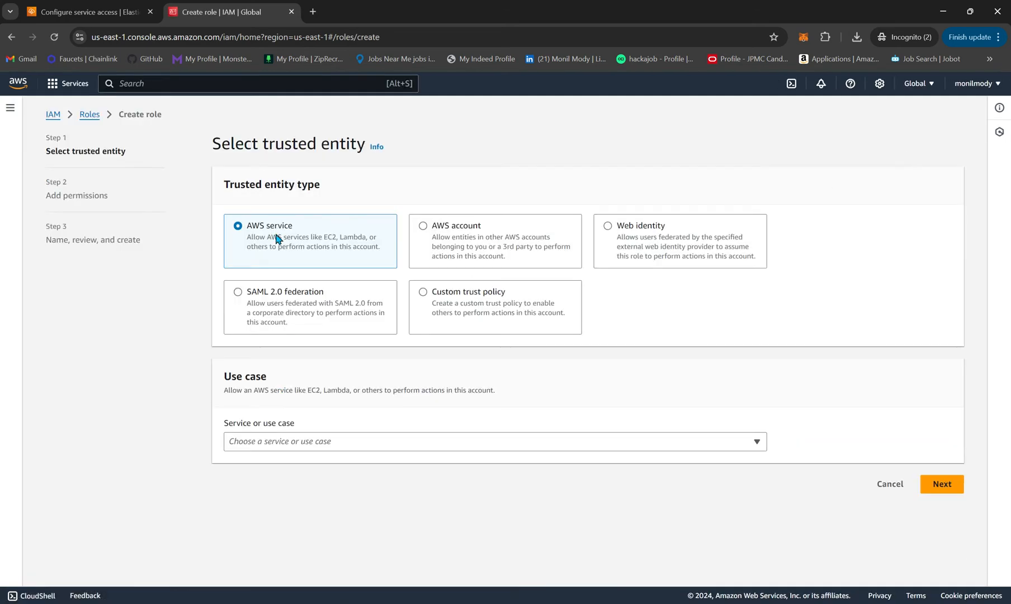
pyautogui.click(585, 442)
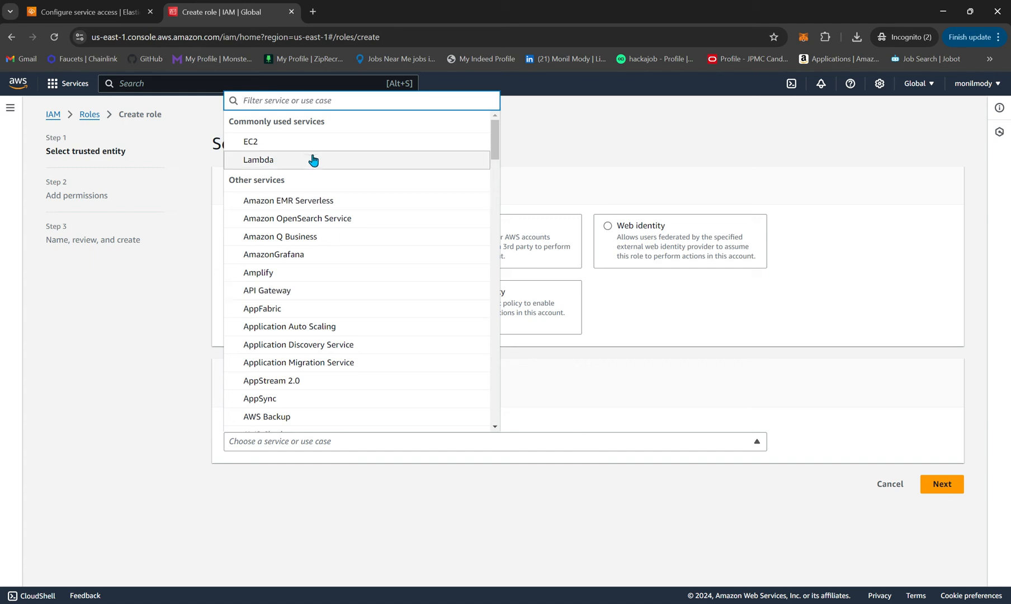
pyautogui.click(312, 142)
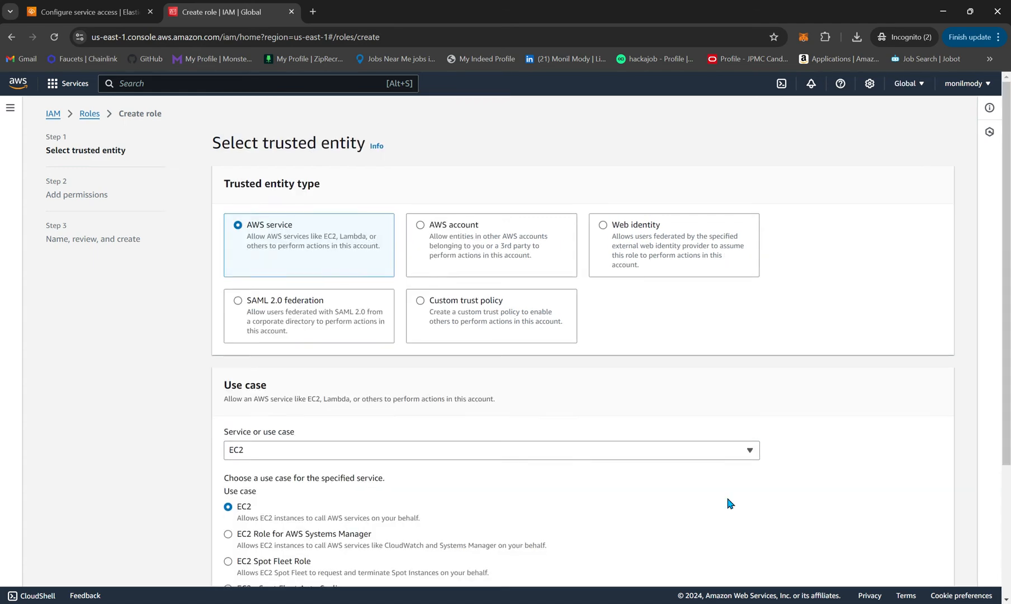
pyautogui.scroll(-3, 730, 503)
pyautogui.click(931, 566)
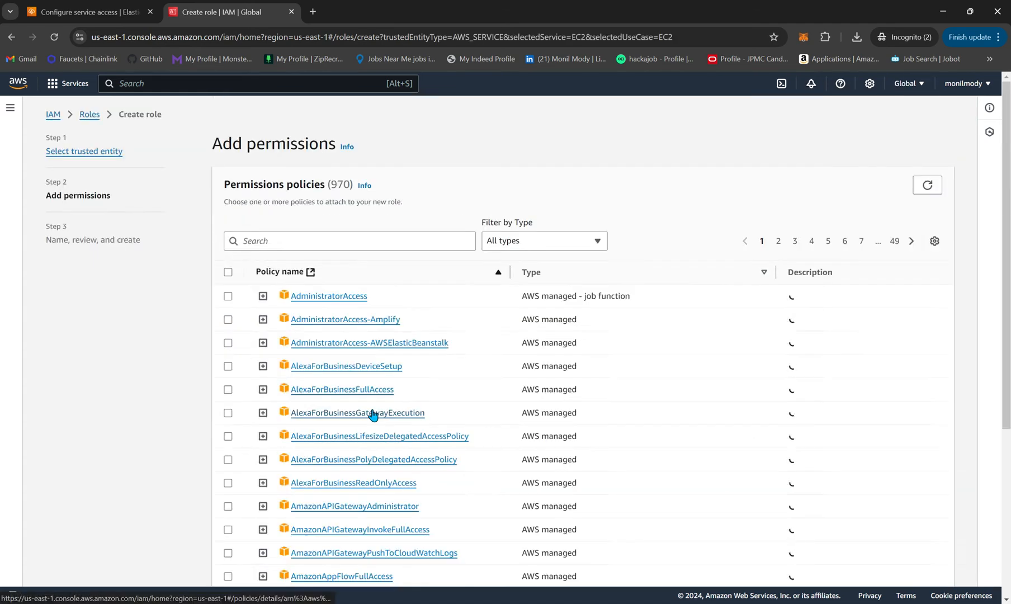
# - Filter the policies by elasticbeanstalk, attach AWSElasticBeanstalkWorkerTier, AWSElasticBeanstalkWebTier and AWSElasticBeanstalkMulticontainerDocker to the role, and proceed to the naming and review stage
pyautogui.click(325, 243)
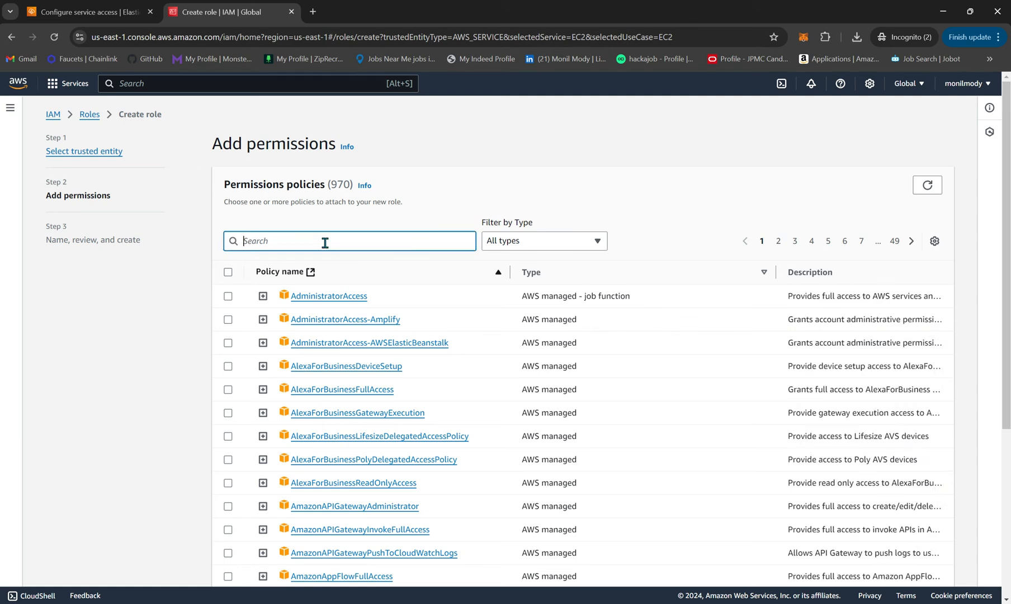
pyautogui.write('ela')
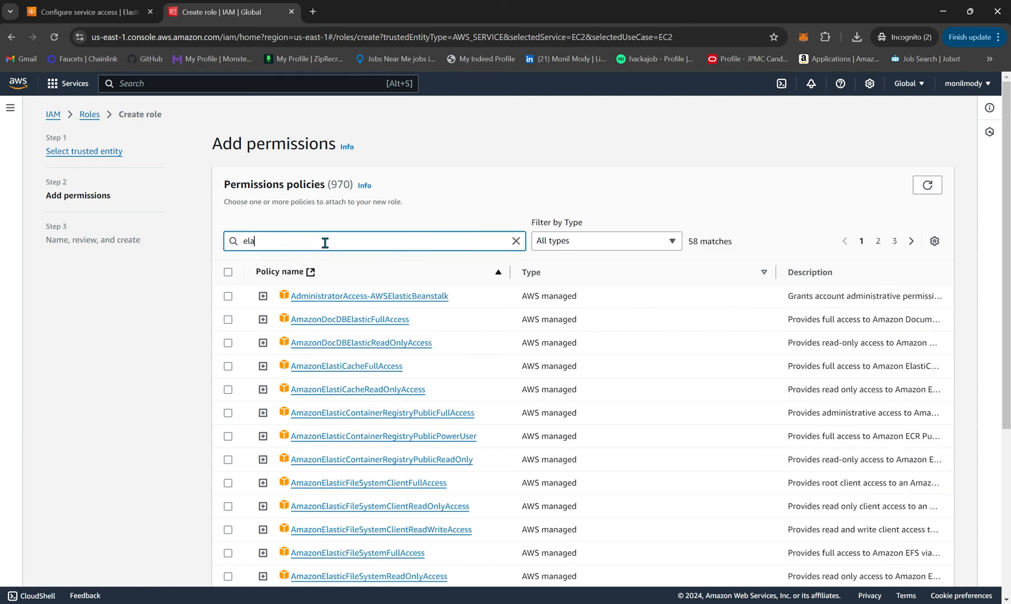
pyautogui.write('sticbea')
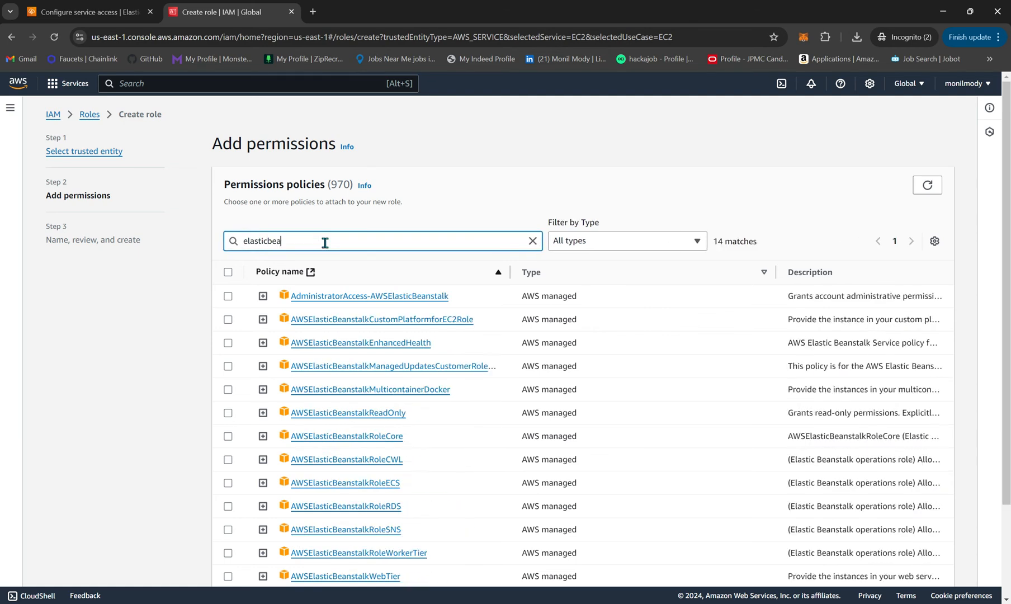
pyautogui.write('nstalk')
pyautogui.scroll(-3, 424, 379)
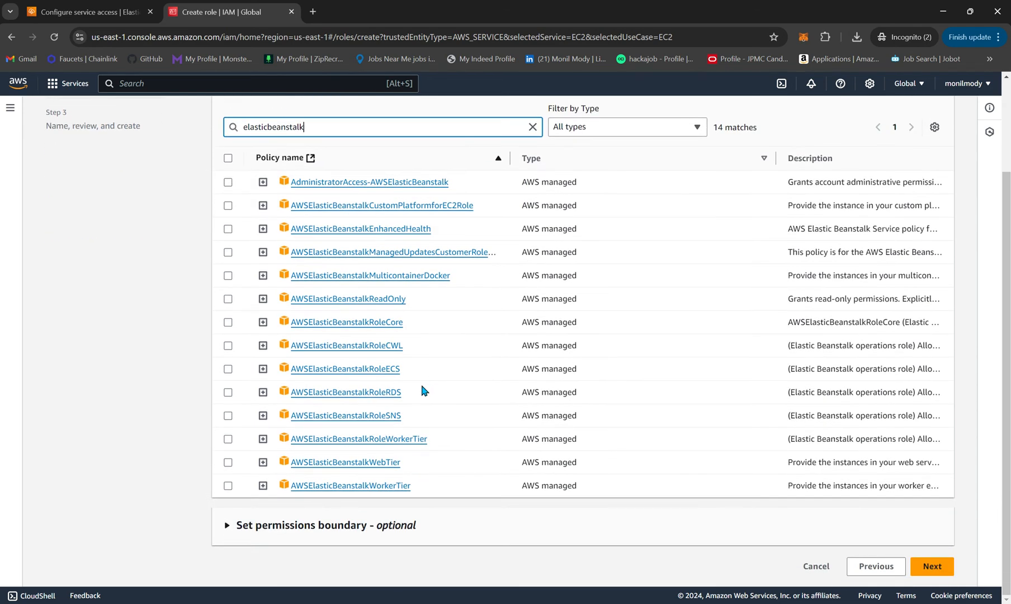
pyautogui.click(229, 486)
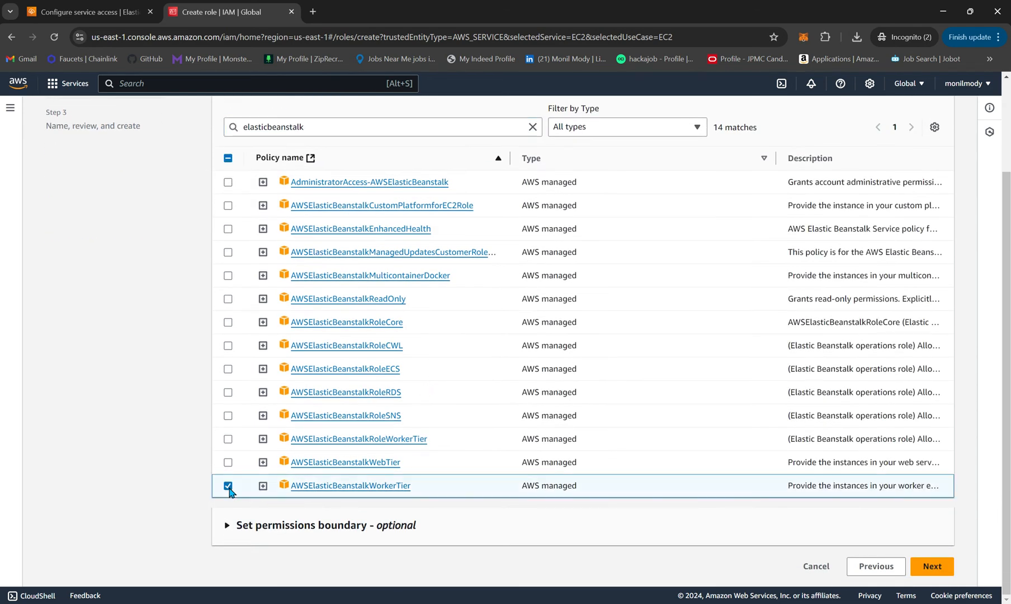
pyautogui.click(228, 463)
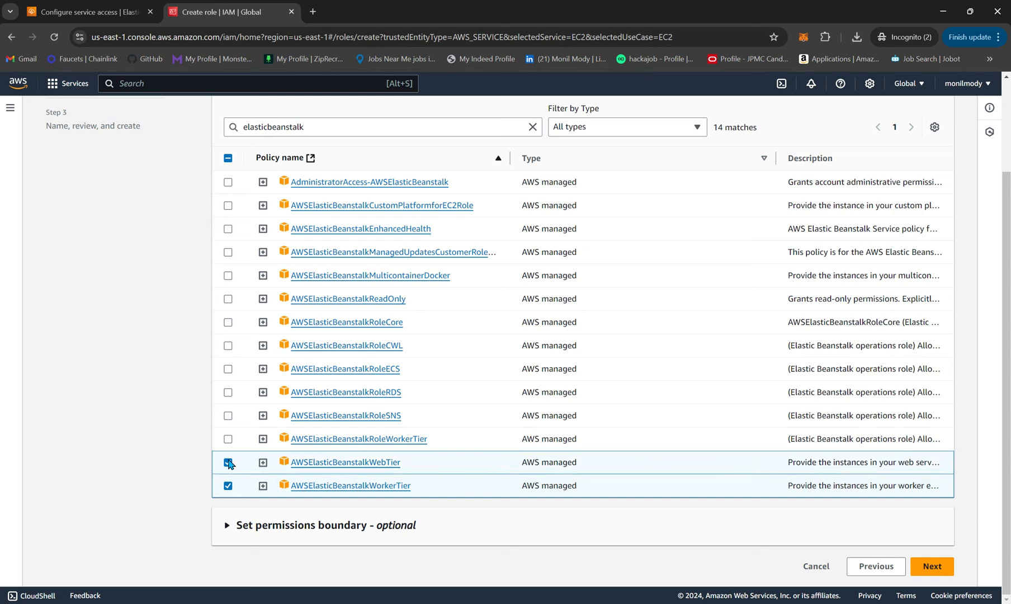
pyautogui.scroll(1, 229, 464)
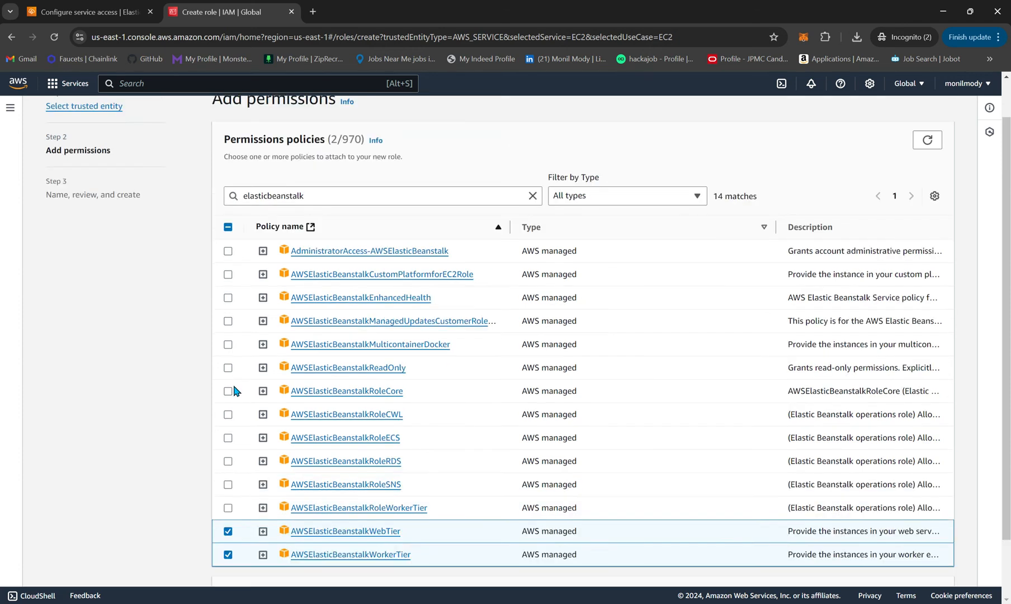
pyautogui.click(229, 345)
pyautogui.scroll(-1, 400, 410)
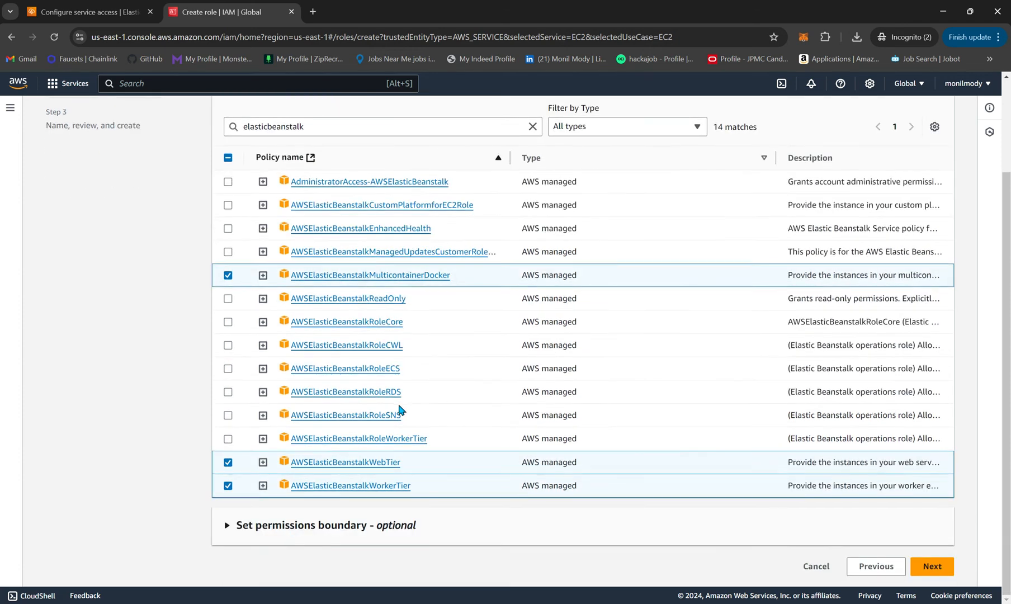
pyautogui.click(939, 568)
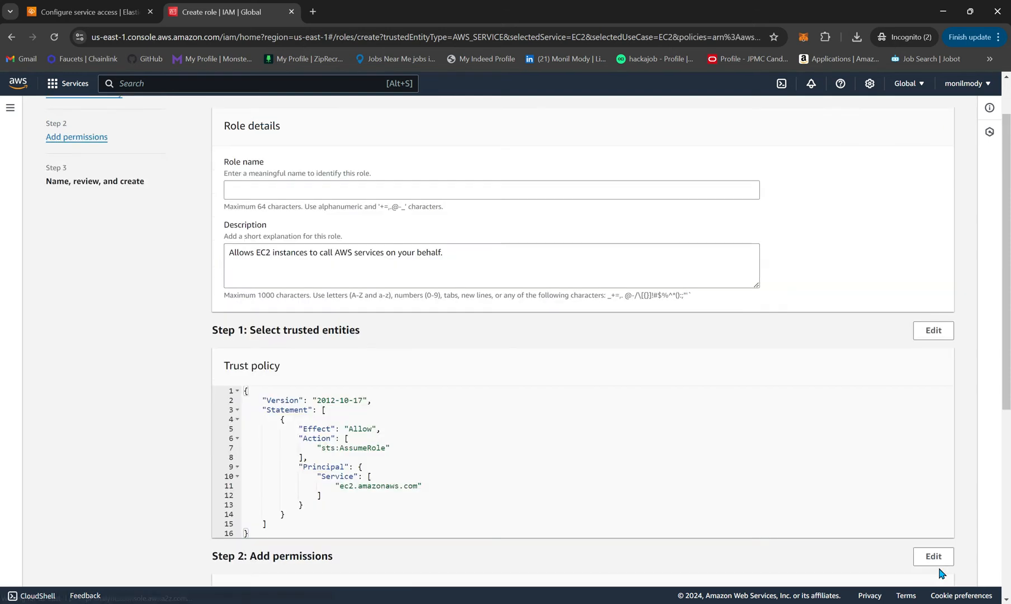
# - Name the role aws-elasticbeanstalk-ec2-role and create it with the selected policies and no tags
pyautogui.scroll(-4, 640, 475)
pyautogui.scroll(-2, 655, 478)
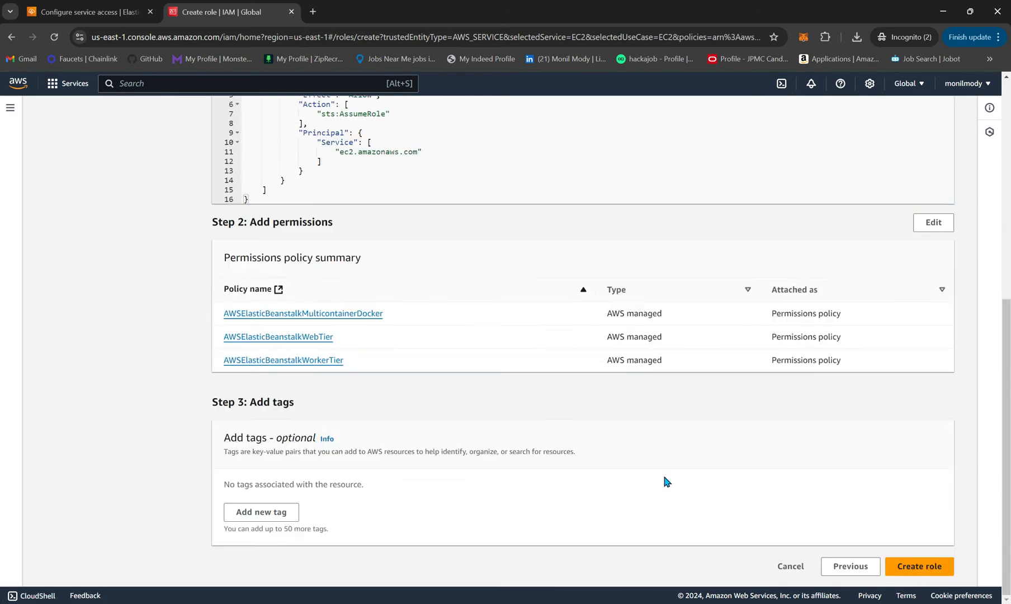
pyautogui.click(933, 568)
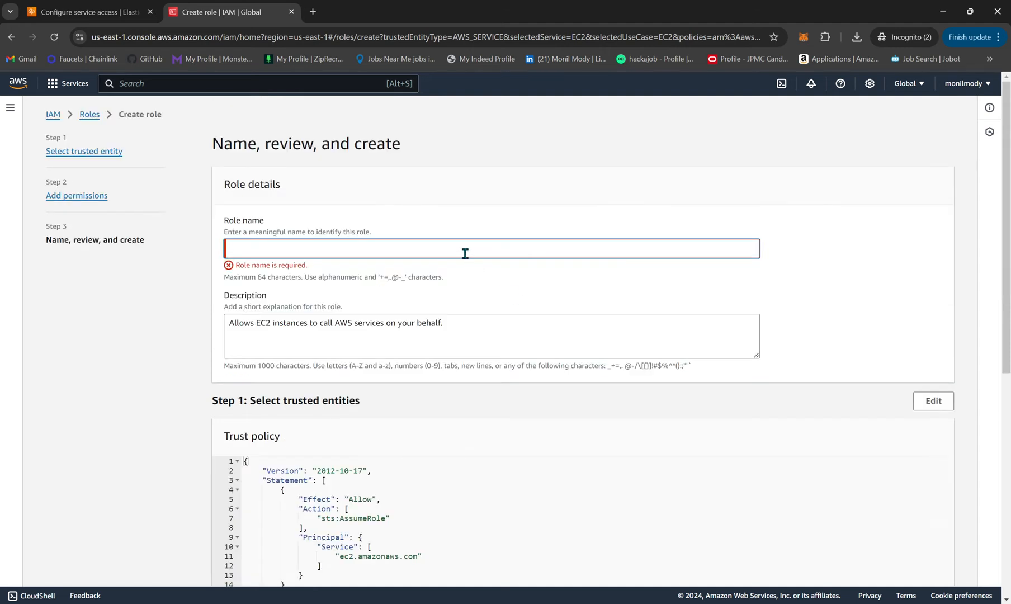
pyautogui.write('aws-elastic')
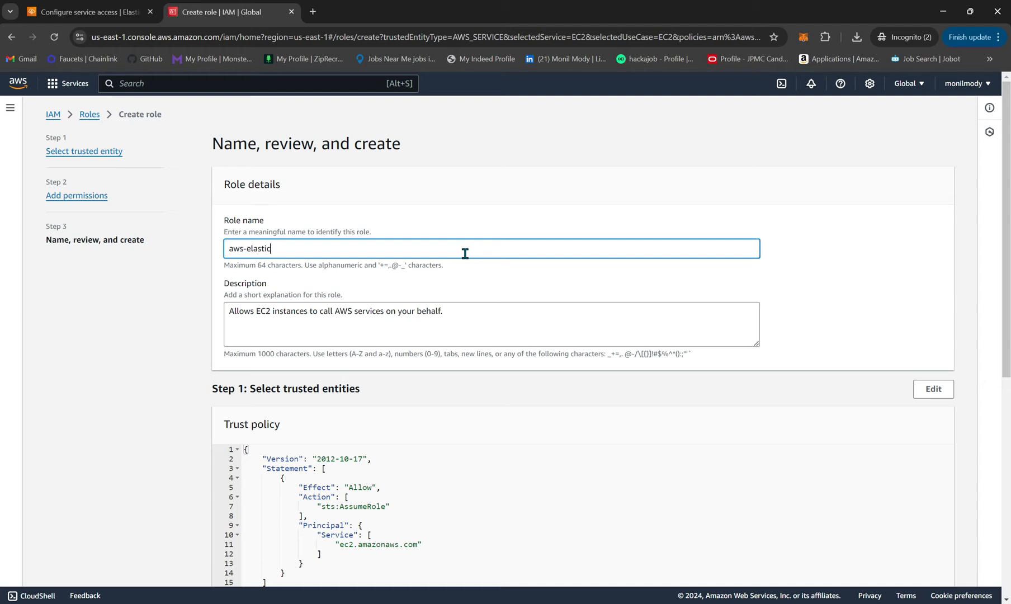
pyautogui.write('beanstalk-ec2-role')
pyautogui.scroll(-7, 464, 254)
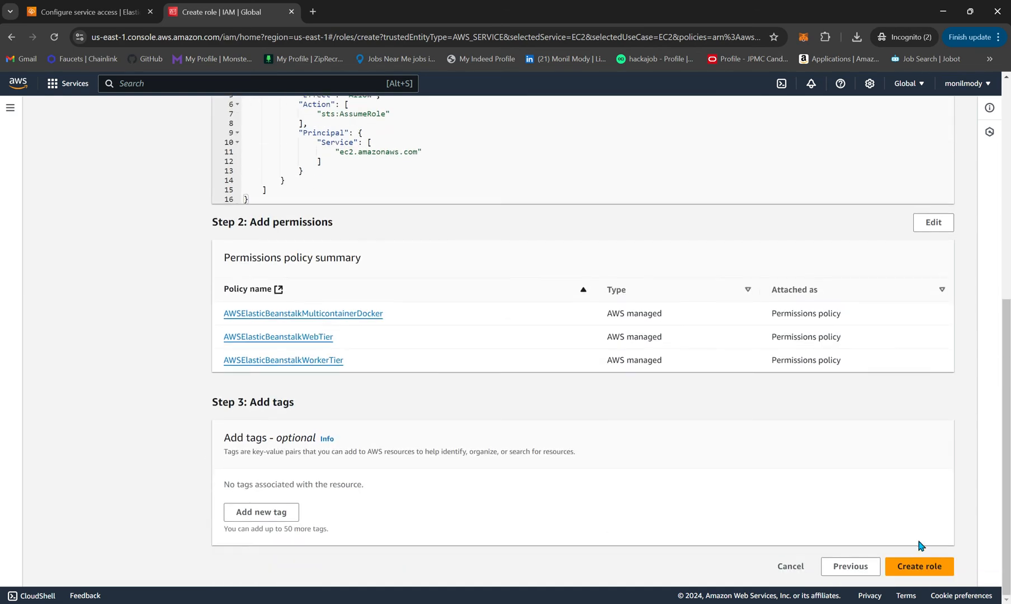
pyautogui.click(920, 566)
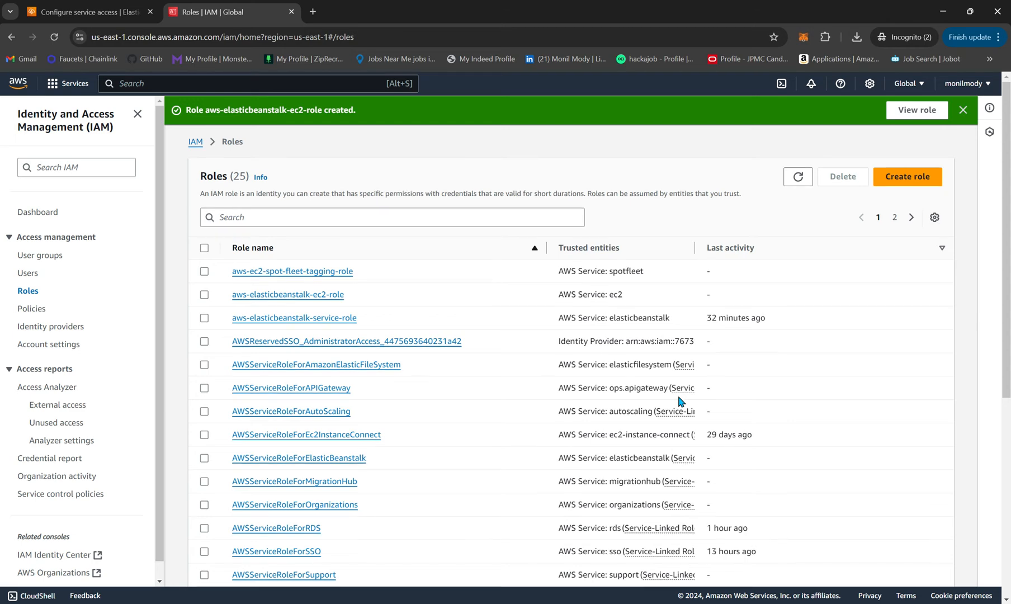
# - Find aws-elasticbeanstalk-ec2-role in the roles list and check its summary and attached permissions policies
pyautogui.scroll(-6, 680, 401)
pyautogui.scroll(2, 307, 394)
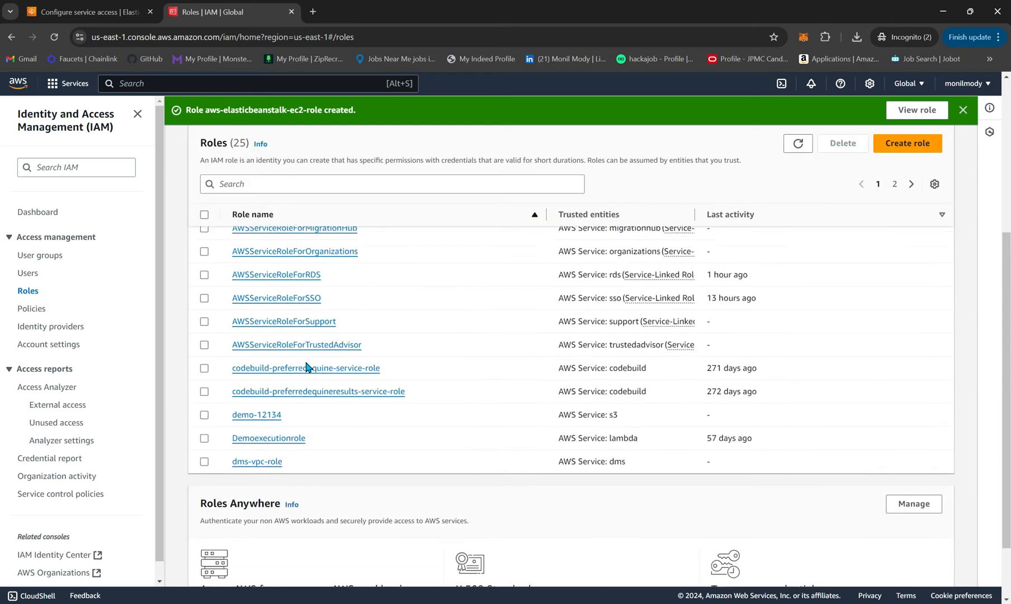
pyautogui.scroll(3, 307, 367)
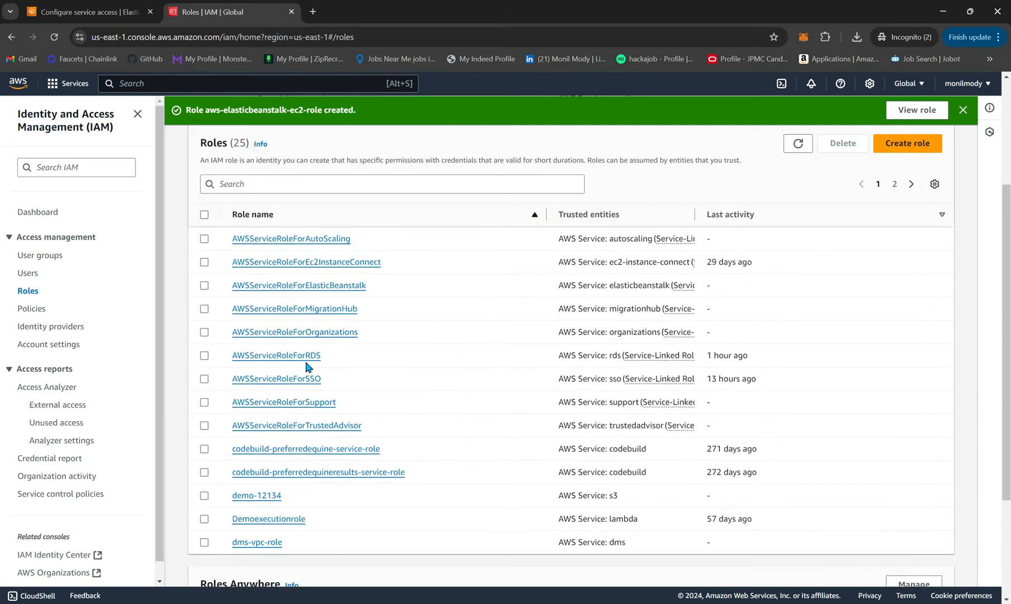
pyautogui.scroll(2, 307, 366)
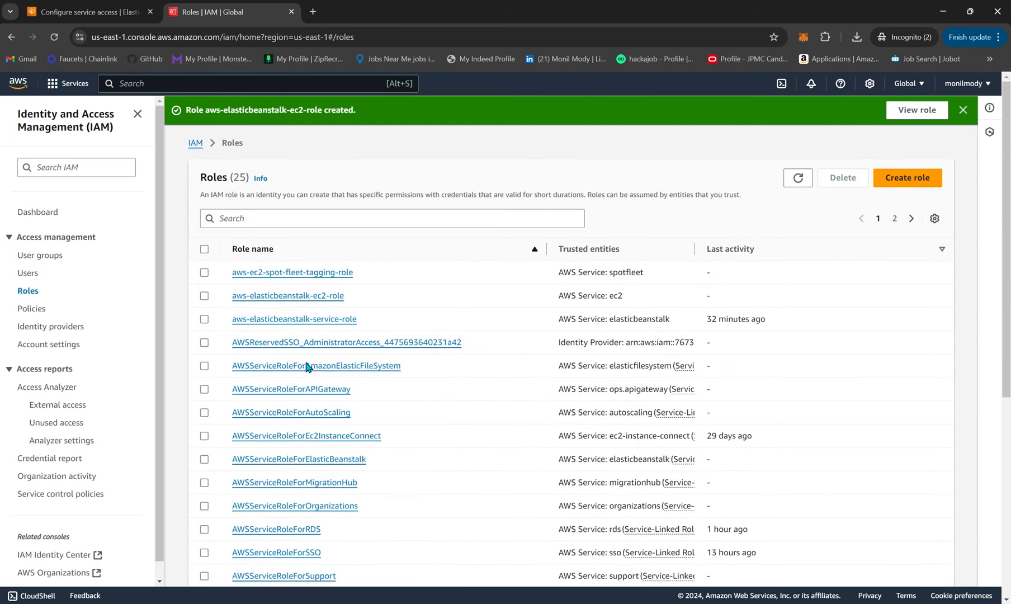
pyautogui.click(291, 297)
pyautogui.scroll(-2, 537, 379)
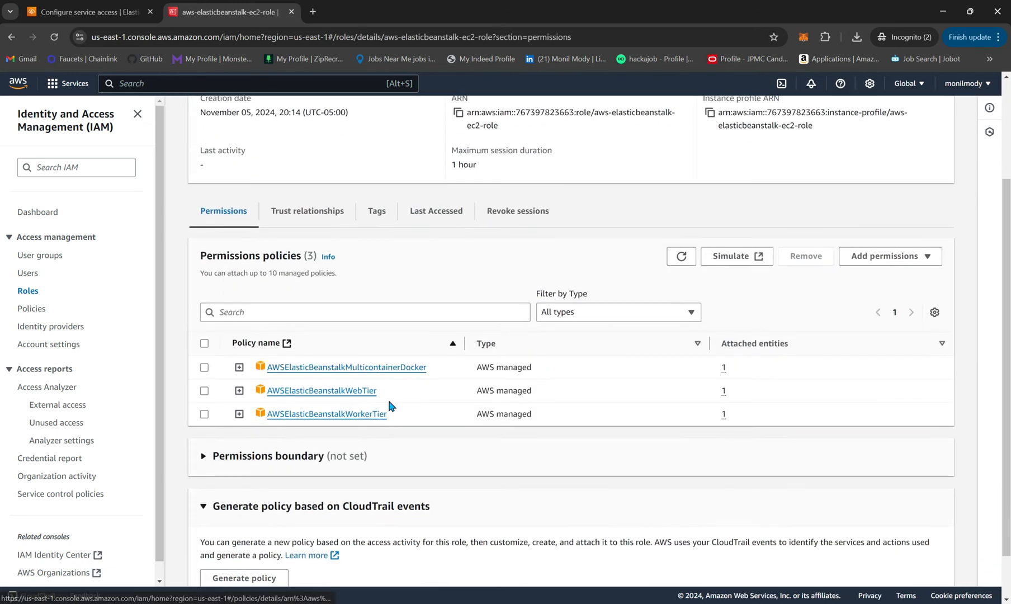
pyautogui.scroll(2, 524, 425)
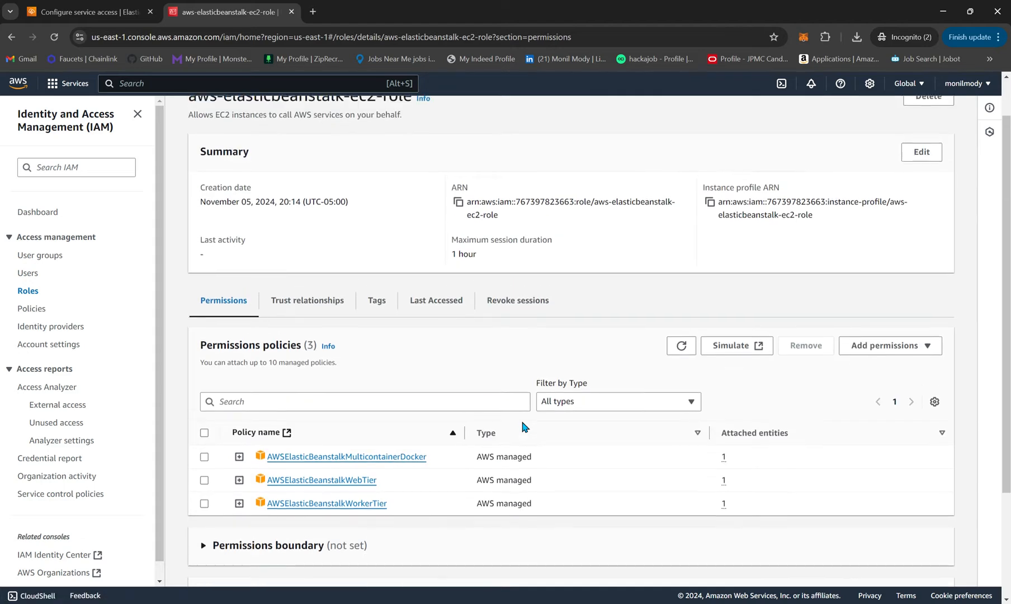
pyautogui.scroll(1, 521, 419)
# - Back in the Elastic Beanstalk setup, refresh the EC2 instance profiles, use aws-elasticbeanstalk-ec2-role and continue to the networking settings
pyautogui.click(84, 12)
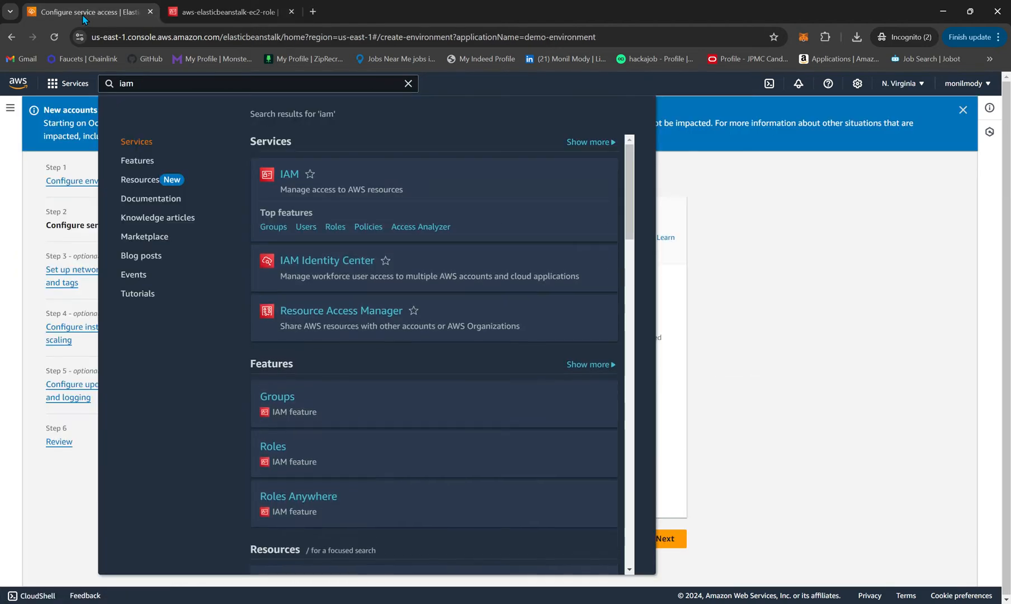
pyautogui.click(828, 336)
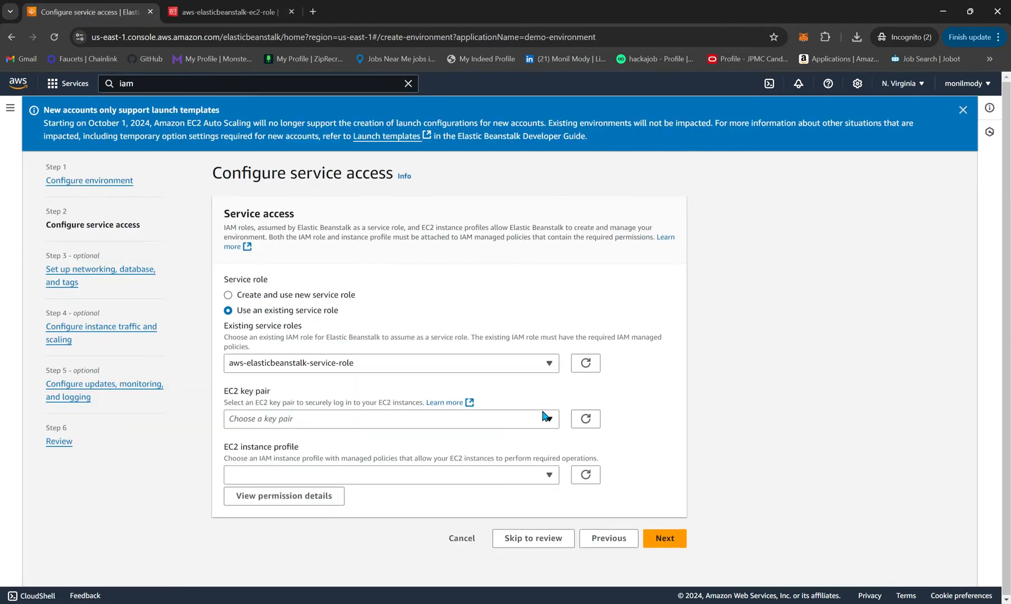
pyautogui.click(588, 479)
pyautogui.click(674, 543)
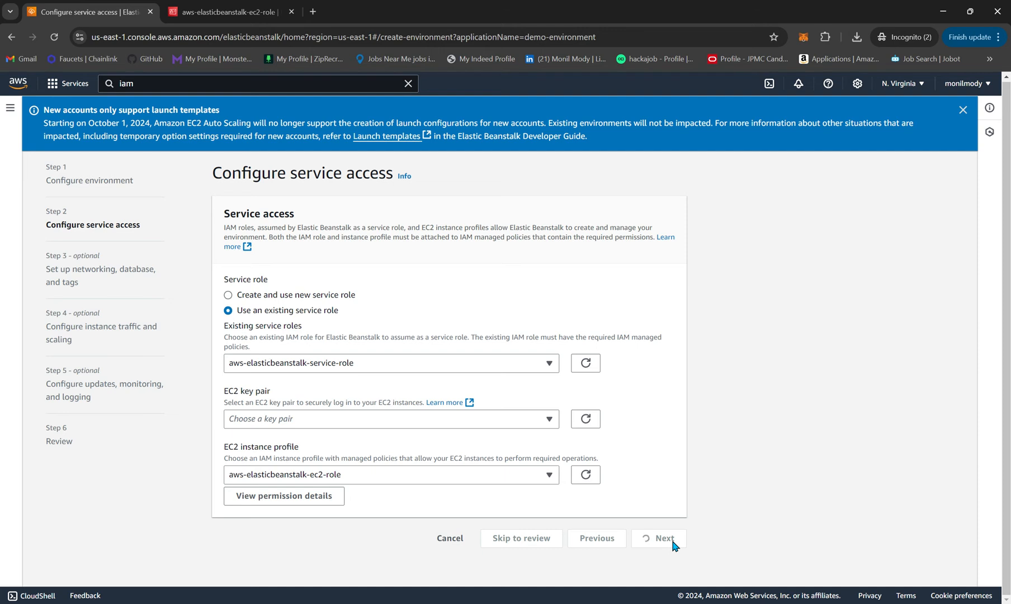
# - Check the available VPCs, leave the networking, database and tags settings at their defaults, and continue to instance traffic and scaling
pyautogui.click(502, 290)
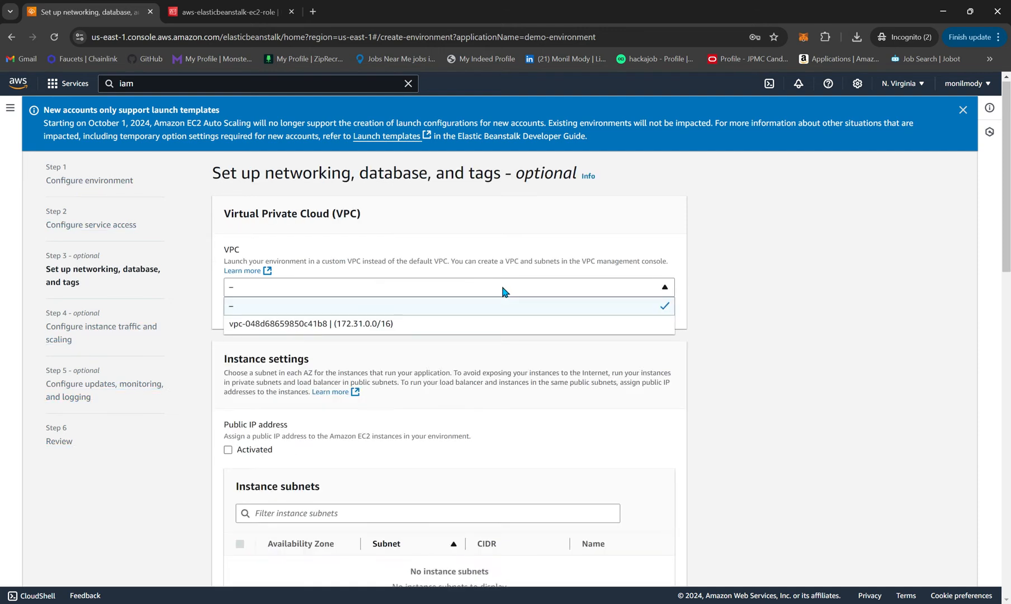
pyautogui.click(735, 331)
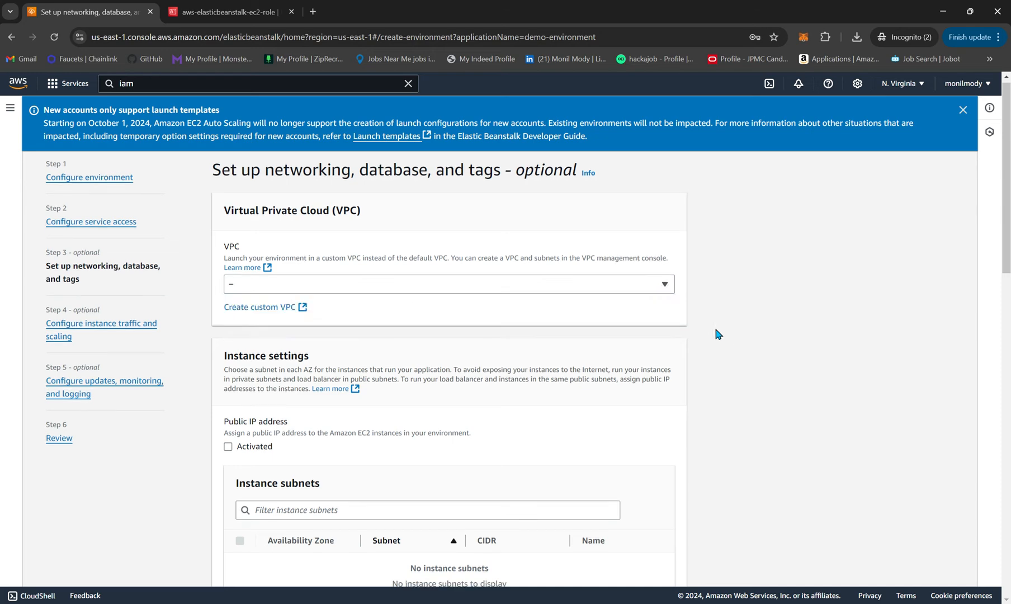
pyautogui.scroll(-4, 715, 329)
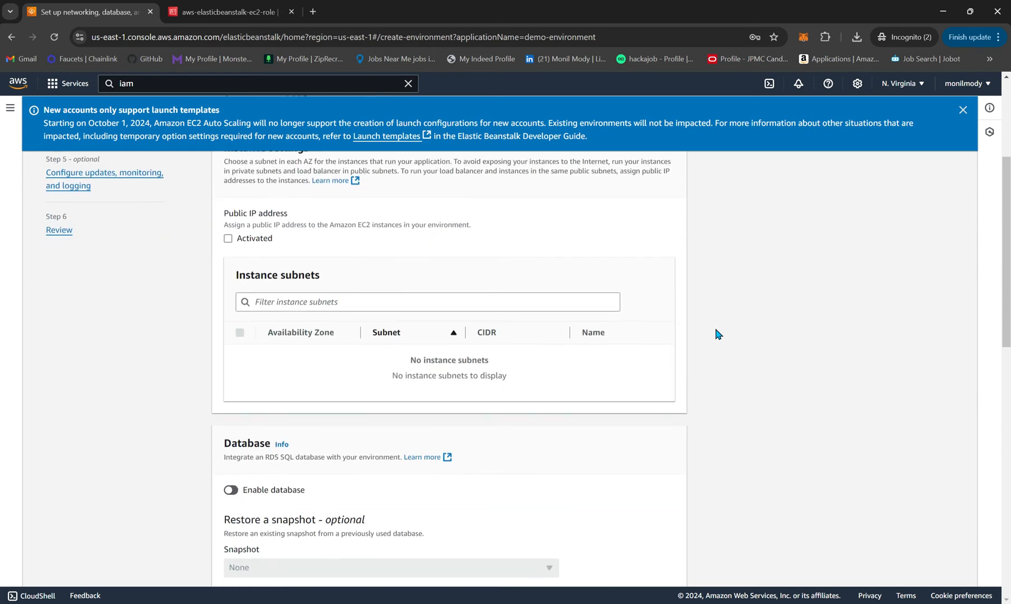
pyautogui.scroll(-3, 715, 329)
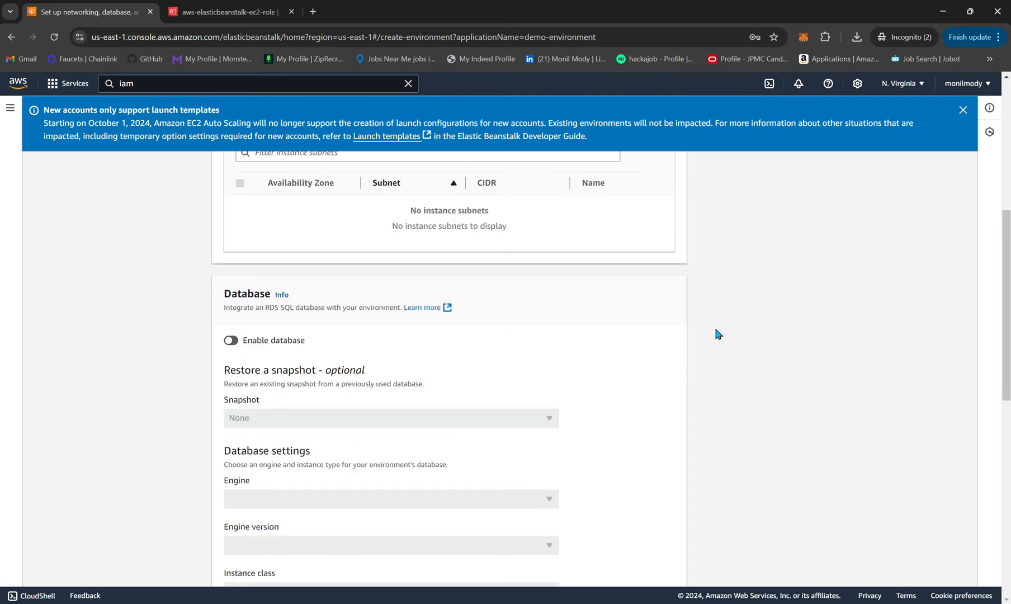
pyautogui.scroll(-12, 716, 330)
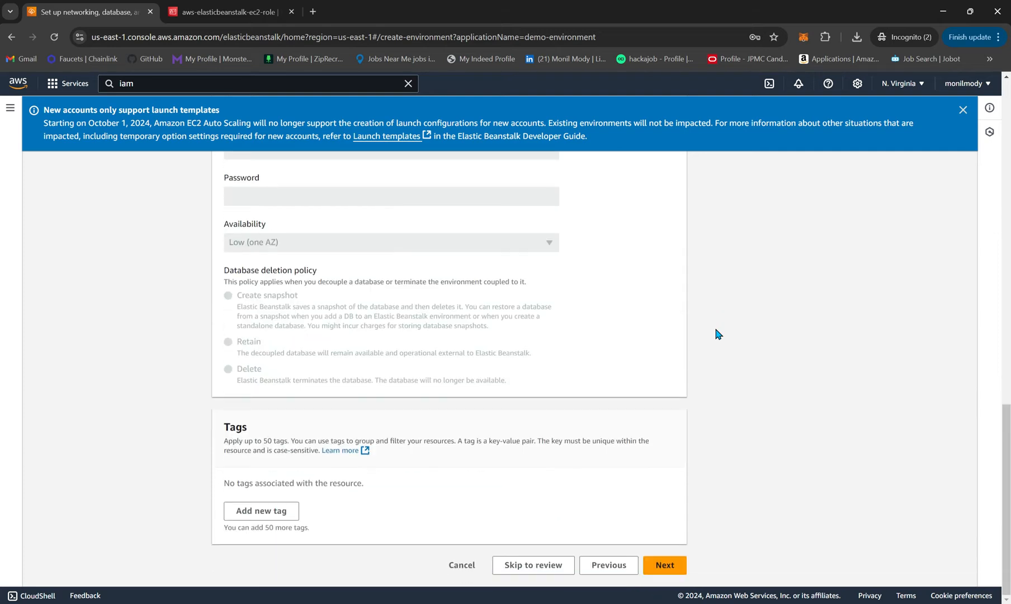
pyautogui.click(678, 564)
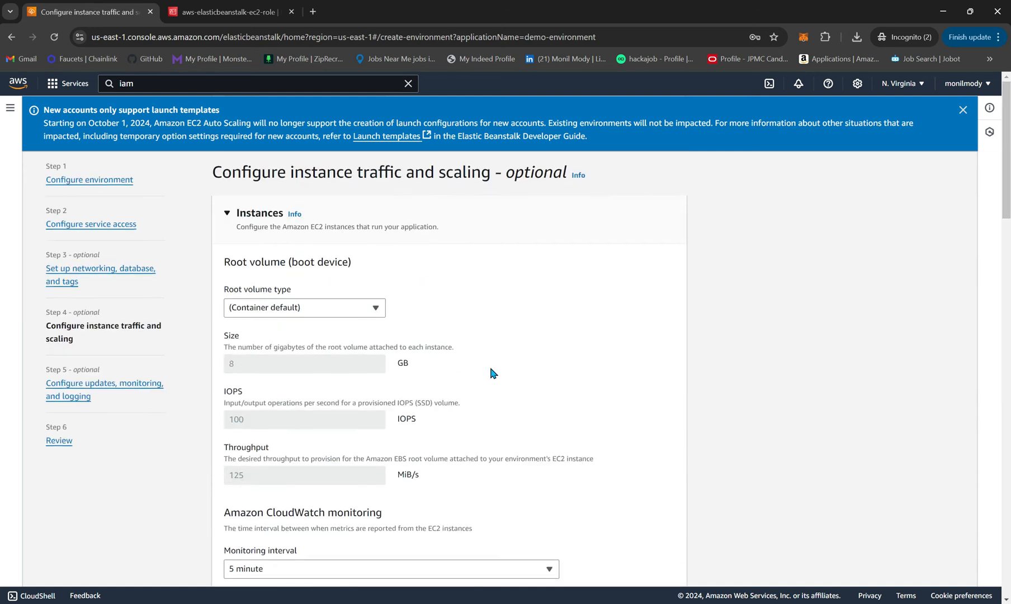
# - Set the root volume type of the environment's EC2 instances to General Purpose 3(SSD)
pyautogui.scroll(-1, 493, 372)
pyautogui.click(327, 238)
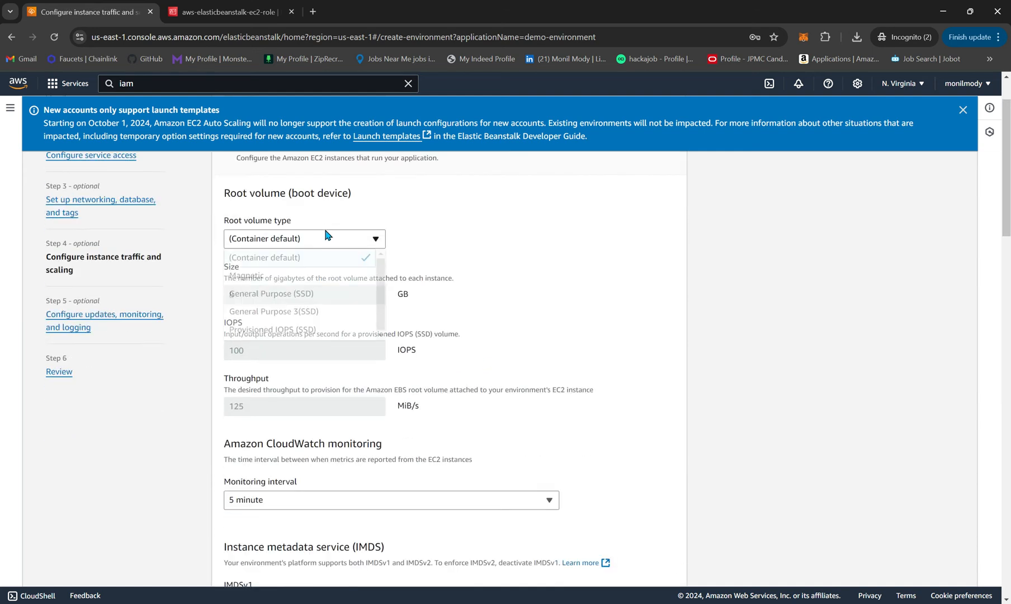
pyautogui.click(329, 317)
pyautogui.scroll(-2, 536, 364)
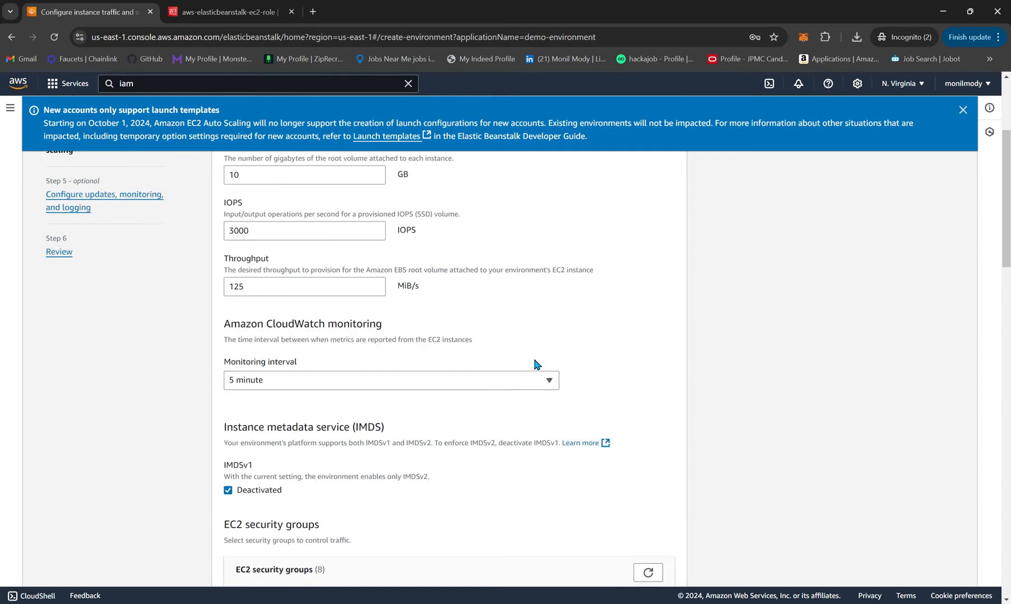
# - Review the capacity and instance type settings, keep them at their defaults, and continue to updates, monitoring, and logging
pyautogui.scroll(-1, 536, 364)
pyautogui.scroll(-12, 536, 364)
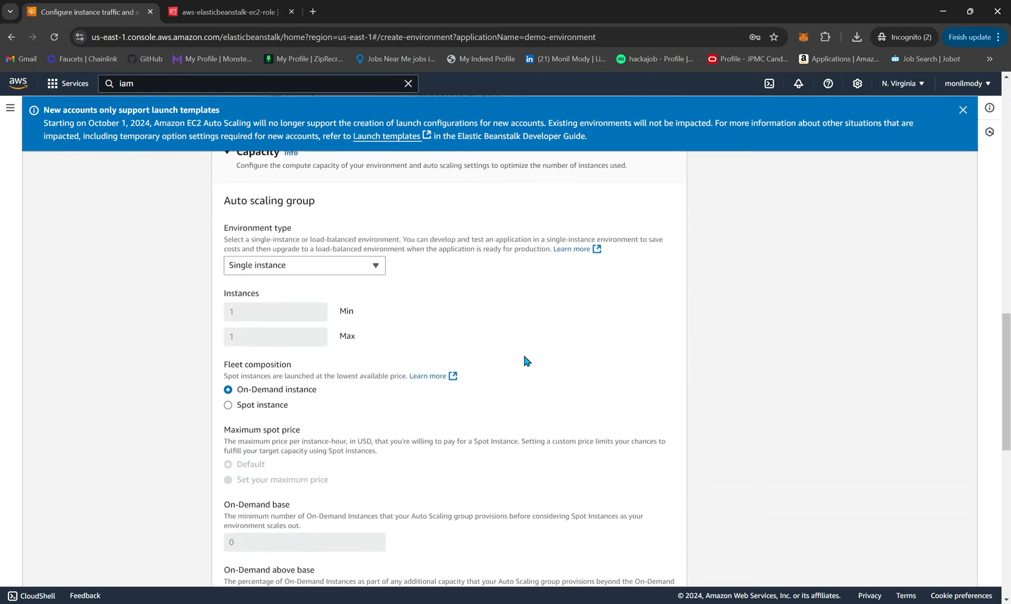
pyautogui.scroll(-1, 503, 325)
pyautogui.scroll(-1, 484, 288)
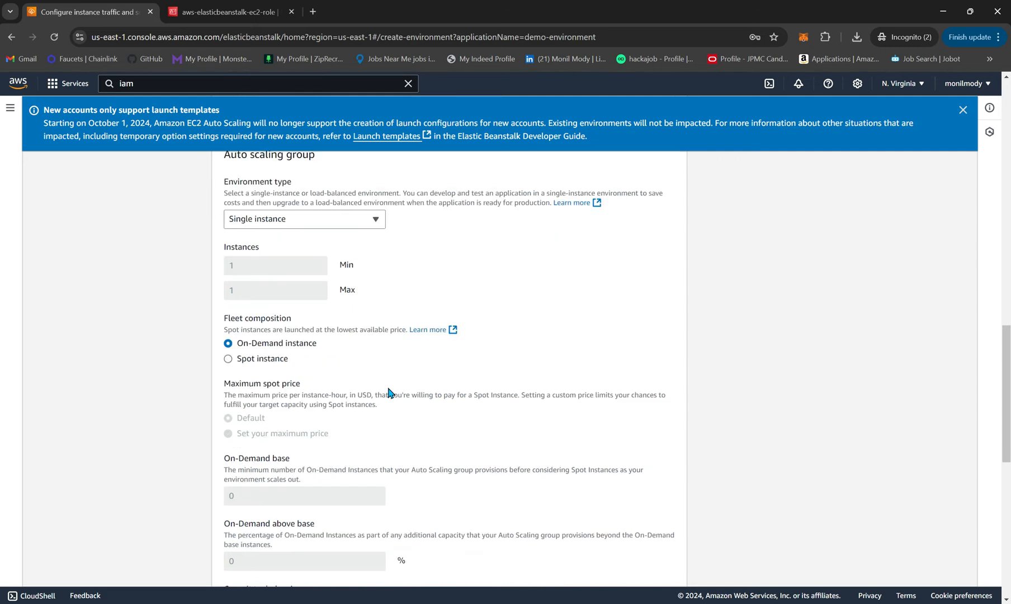
pyautogui.scroll(-1, 390, 393)
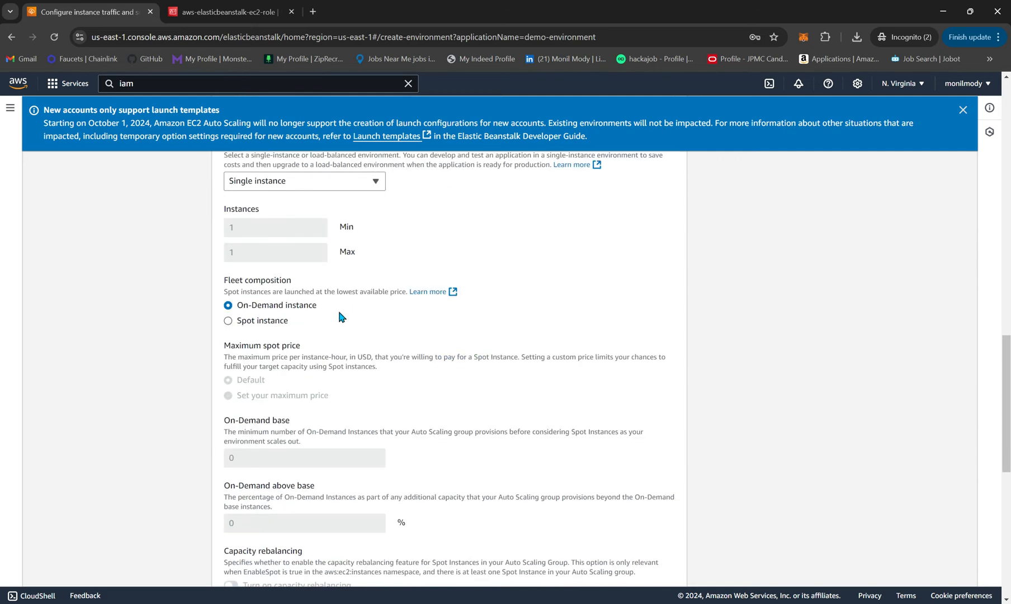
pyautogui.scroll(-10, 534, 383)
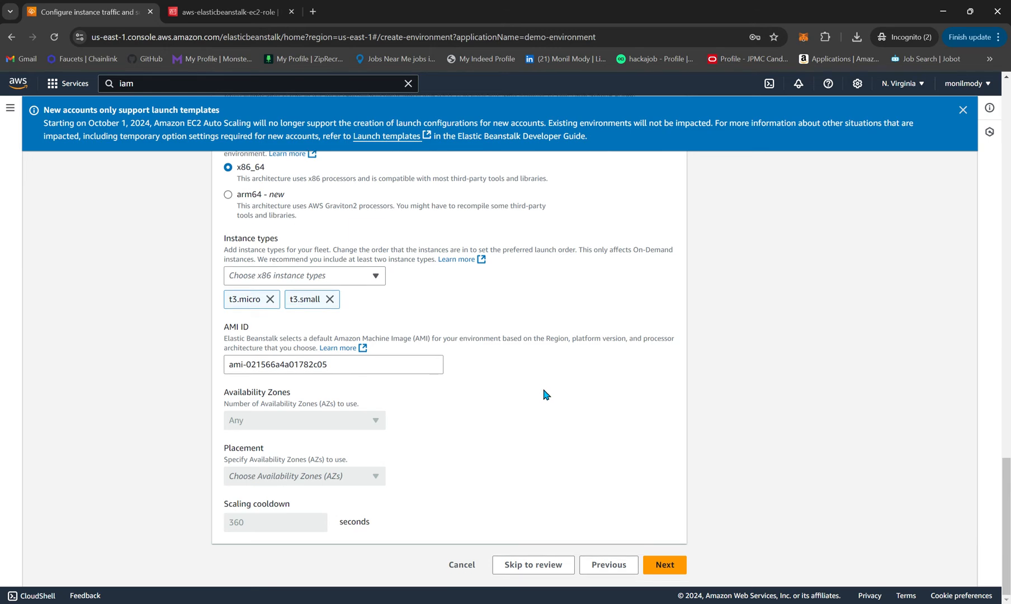
pyautogui.click(669, 568)
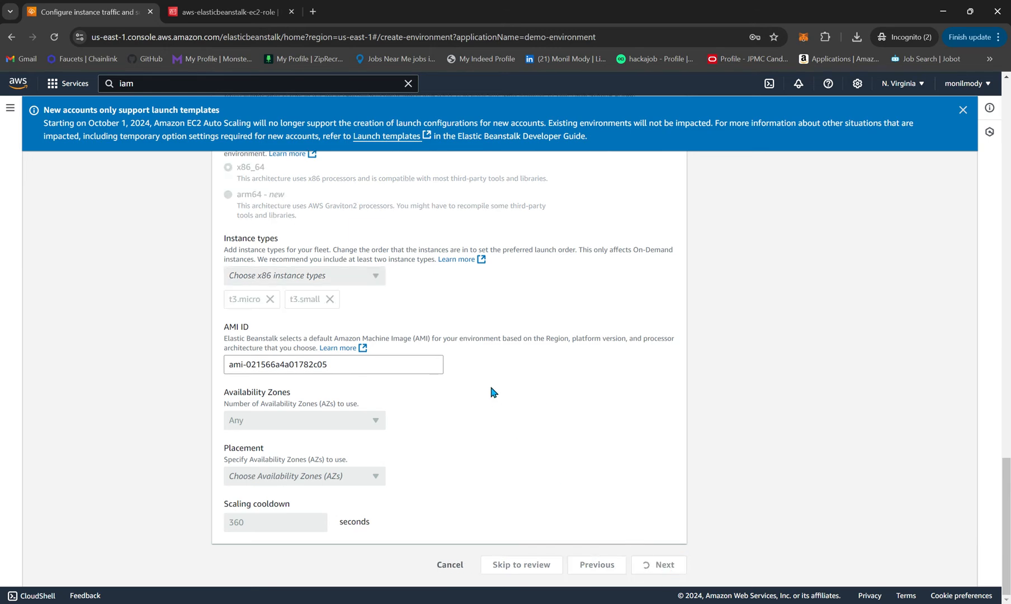
# - Keep the managed updates, rolling deployment, platform software and logging settings at their defaults, and continue to the review
pyautogui.scroll(-8, 493, 391)
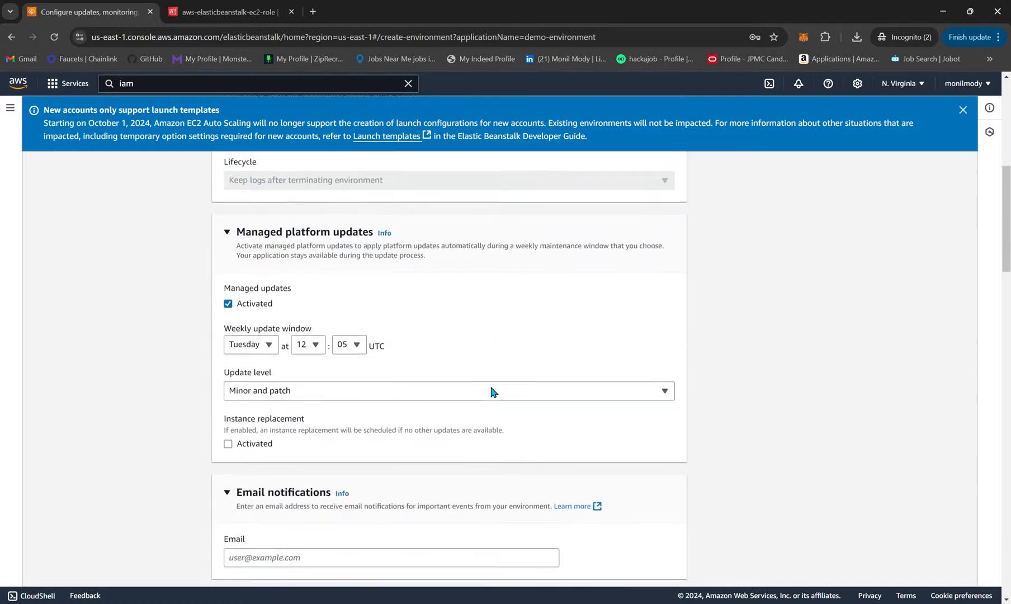
pyautogui.scroll(-4, 494, 392)
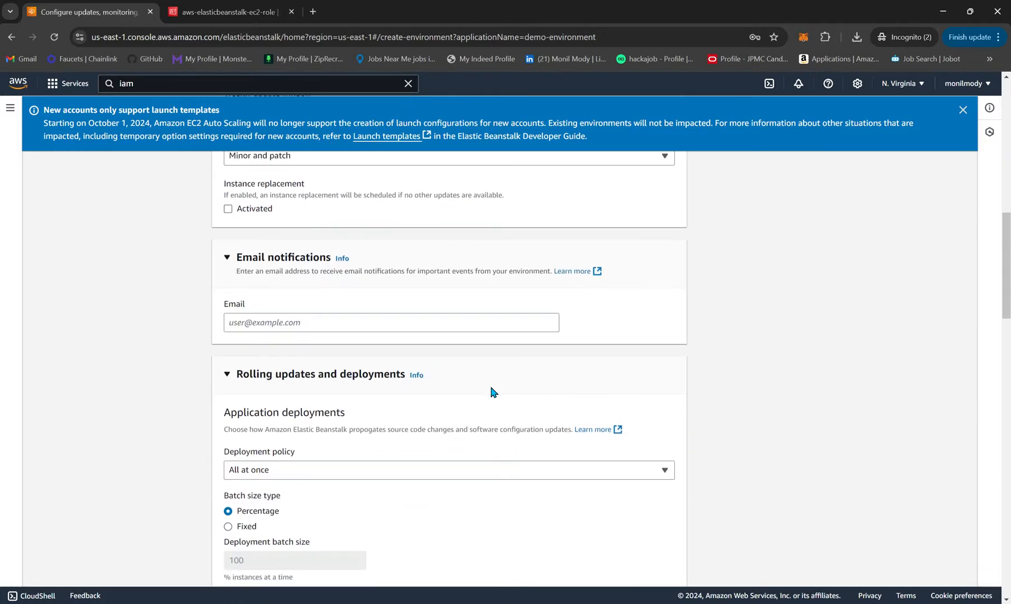
pyautogui.scroll(-3, 493, 392)
pyautogui.scroll(-8, 493, 392)
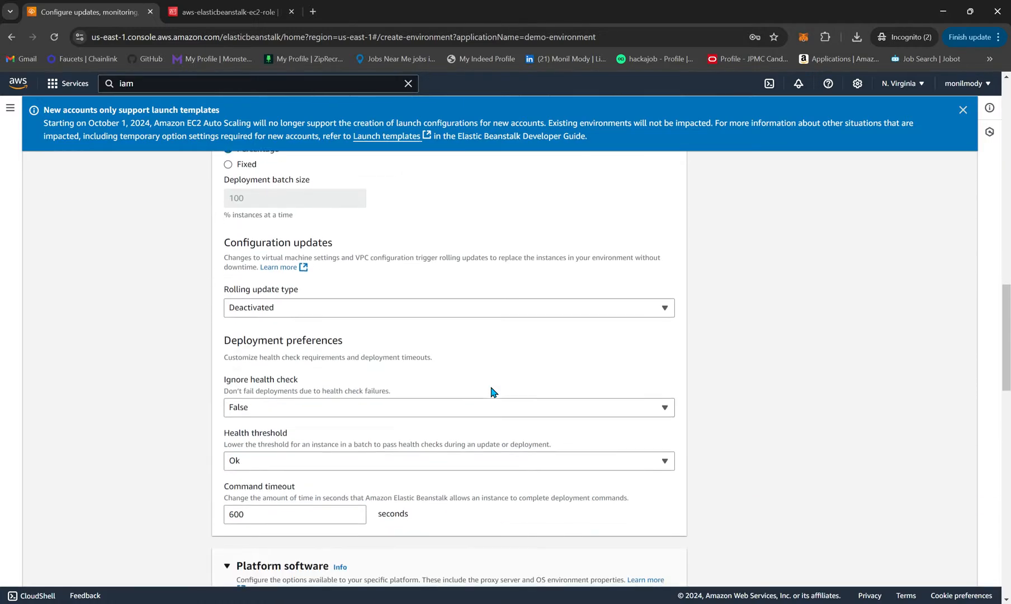
pyautogui.scroll(-12, 494, 392)
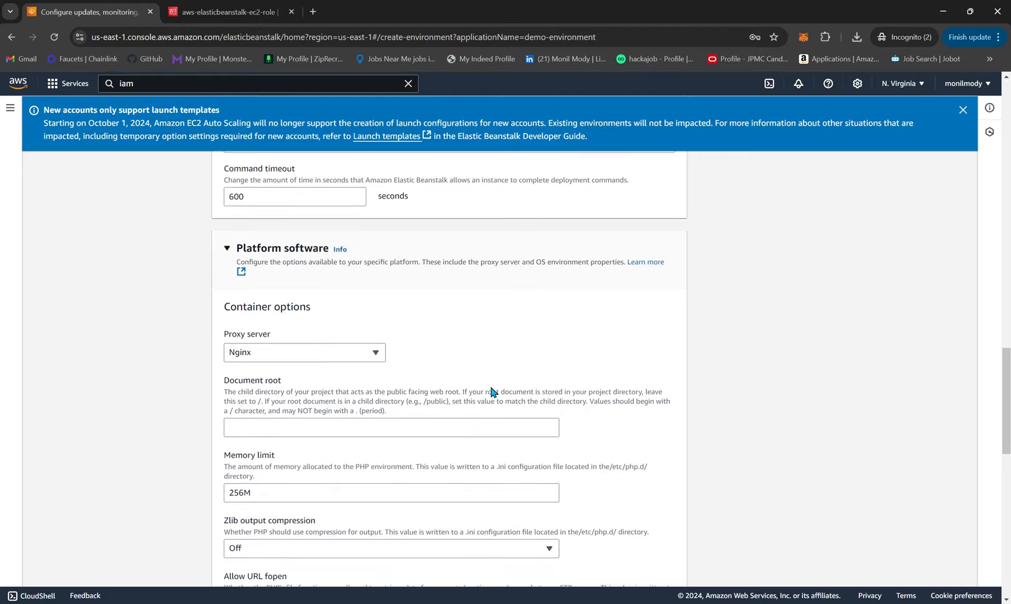
pyautogui.scroll(-2, 493, 392)
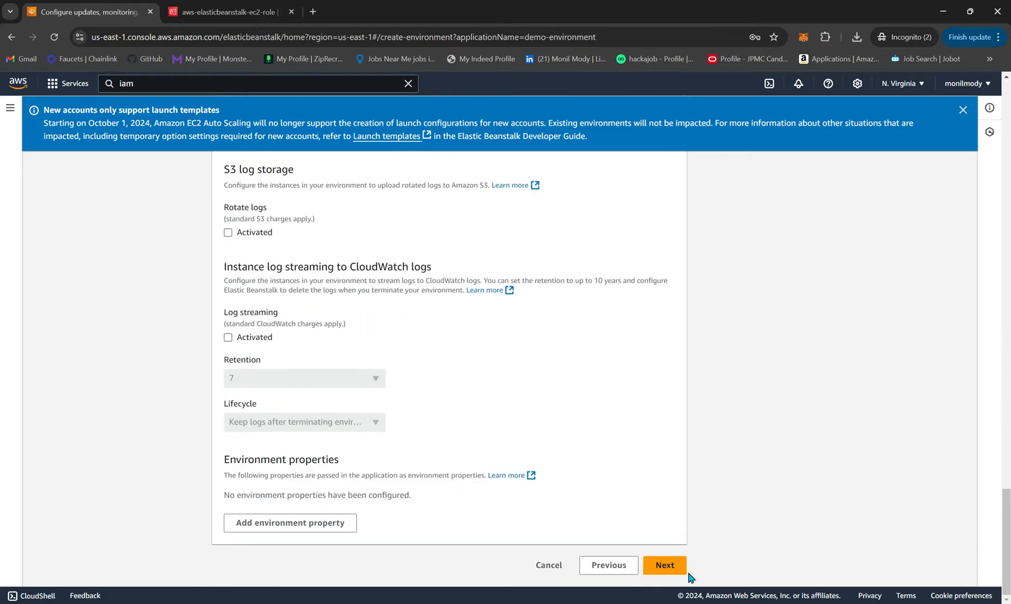
pyautogui.click(670, 565)
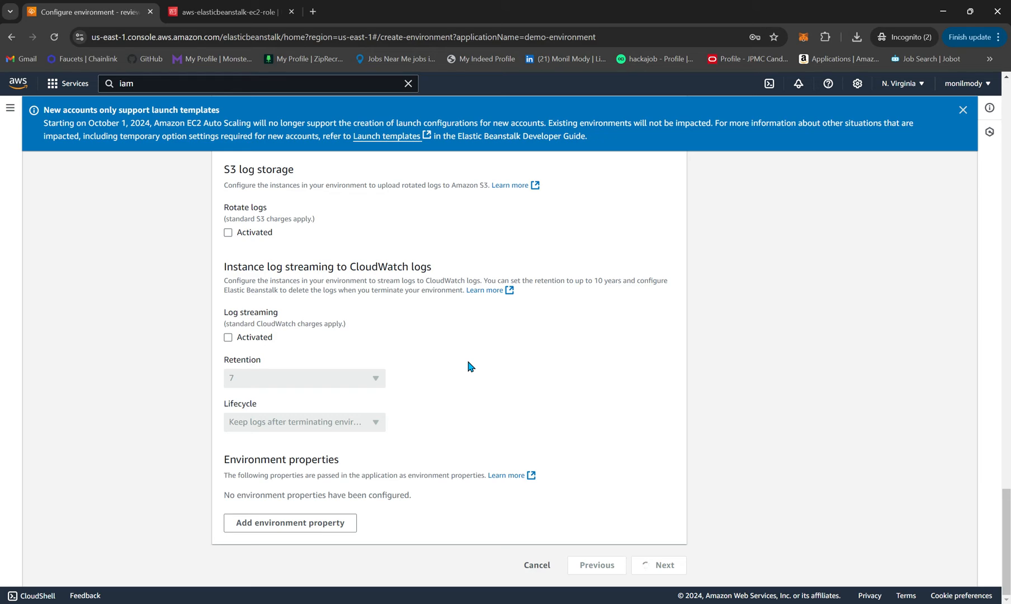
# - Submit the reviewed configuration to launch the environment, and look over the environment overview
pyautogui.scroll(-20, 471, 367)
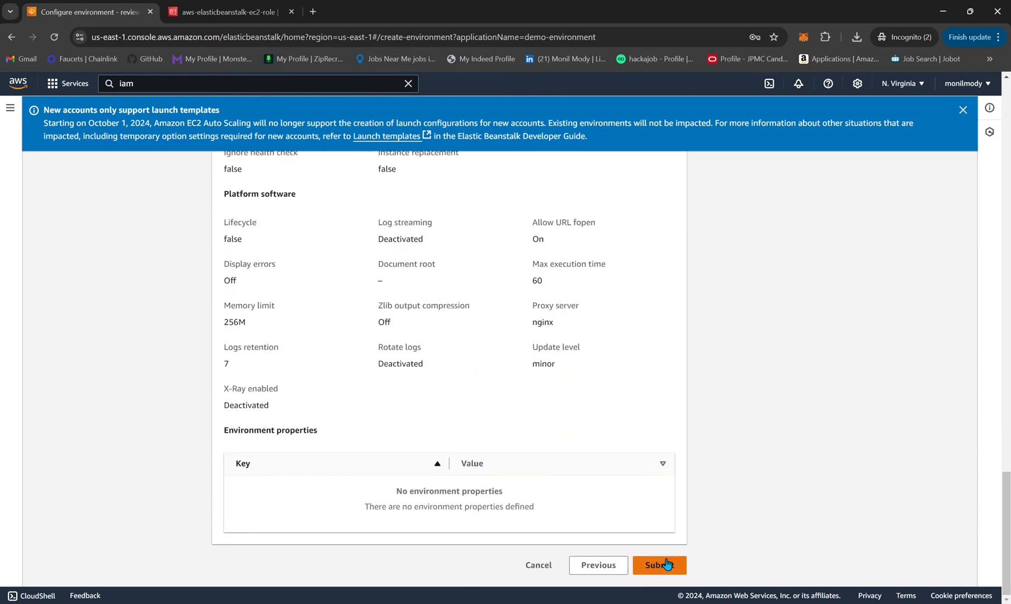
pyautogui.click(665, 566)
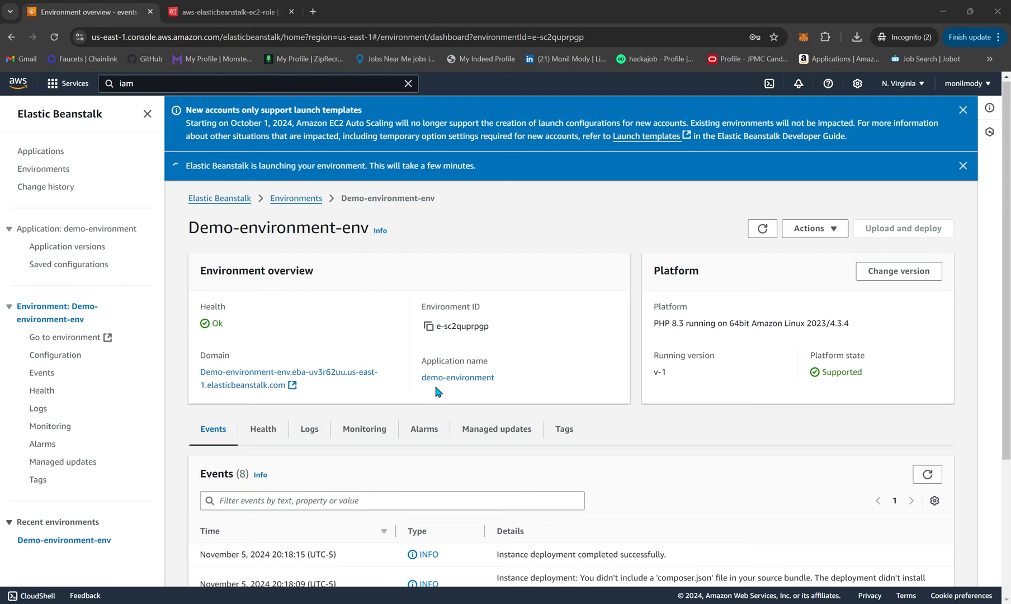
pyautogui.scroll(-1, 355, 338)
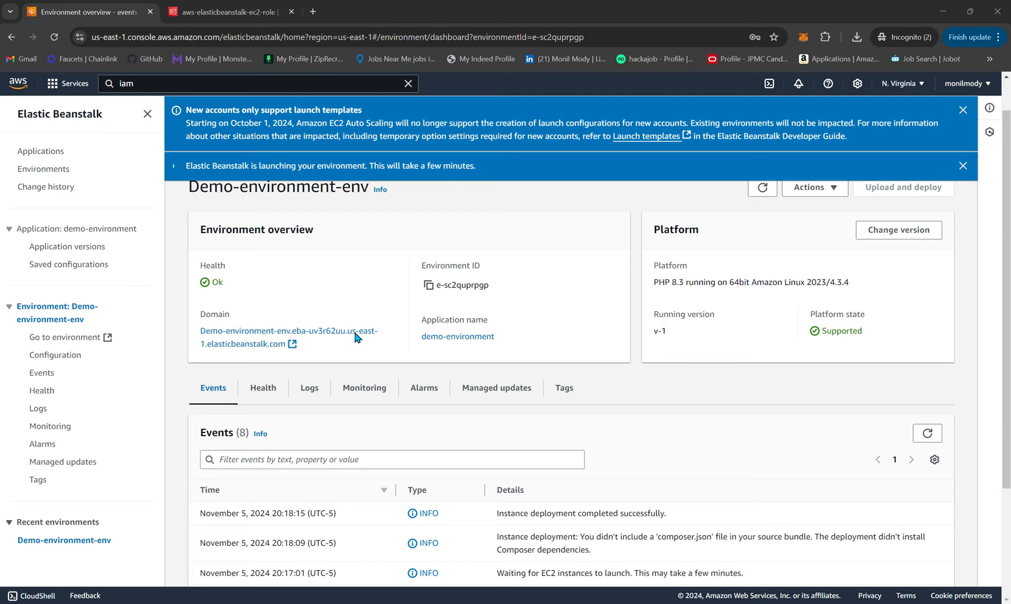
pyautogui.scroll(1, 356, 337)
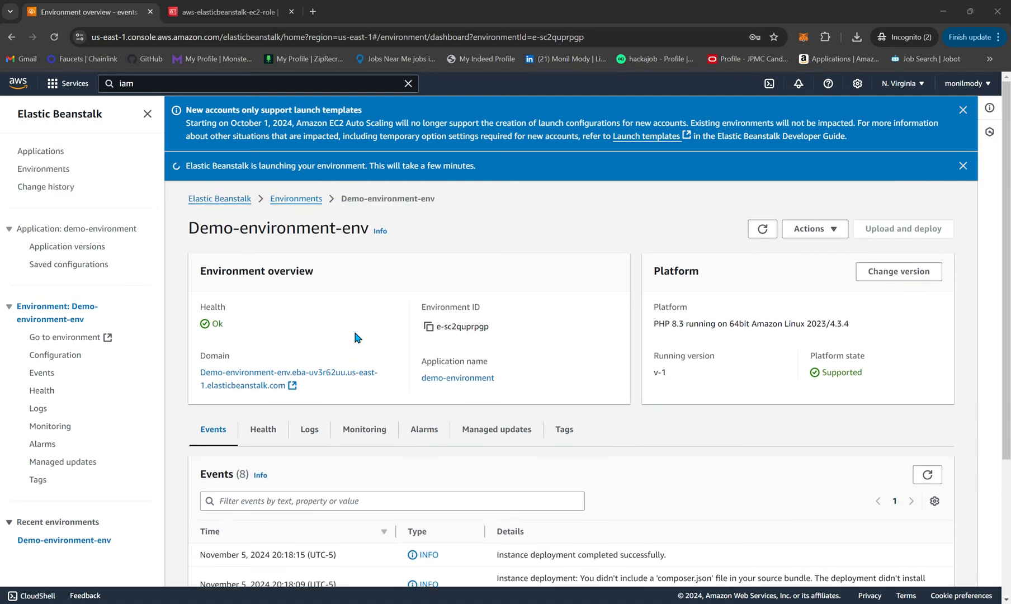
# - Open the environment's domain, continue past the insecure connection warning, and load the site's /demo path
pyautogui.click(250, 380)
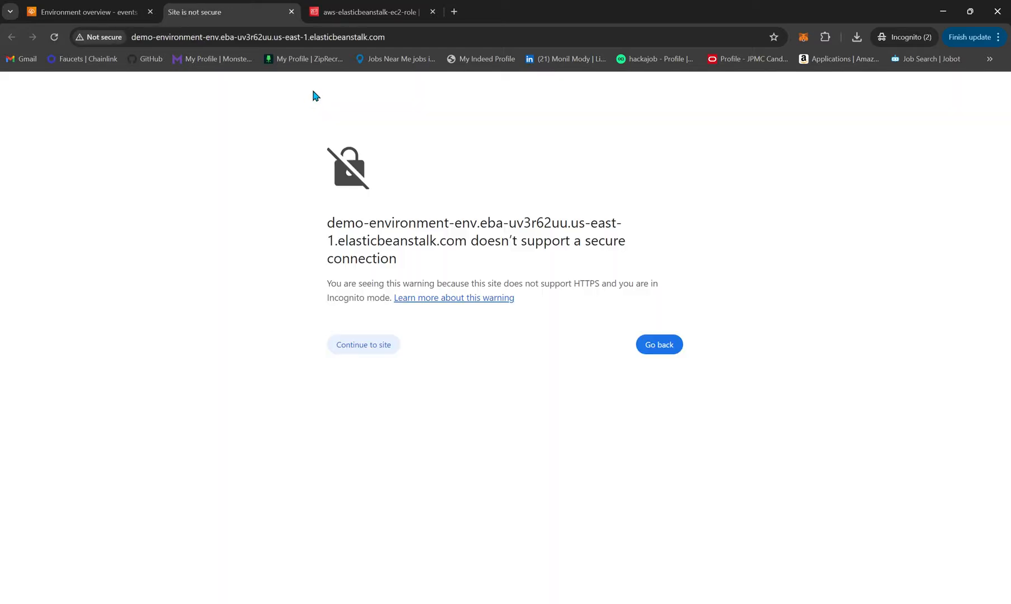
pyautogui.click(360, 348)
pyautogui.click(396, 37)
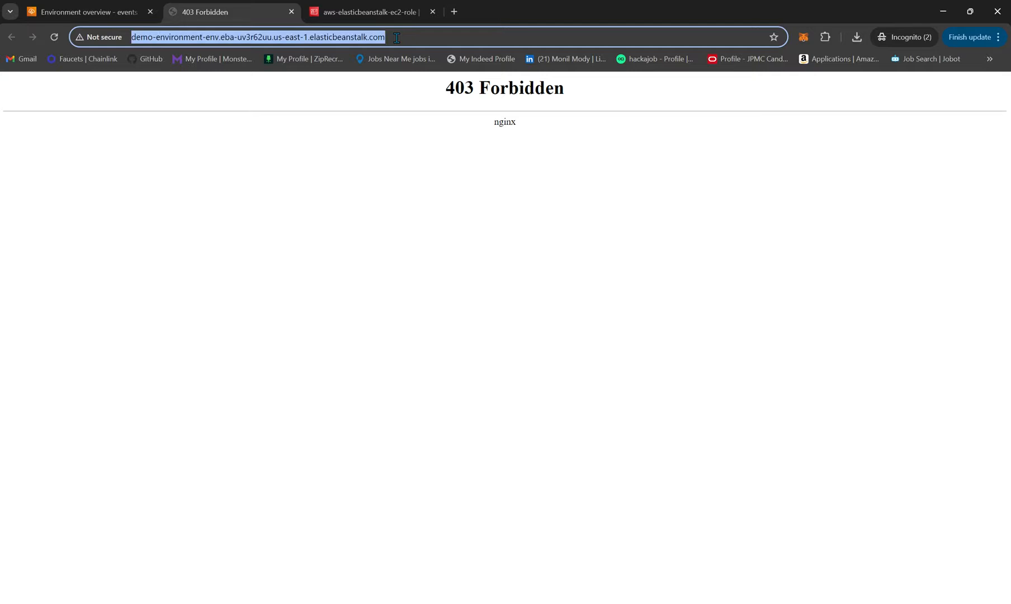
pyautogui.click(396, 38)
pyautogui.write('/d')
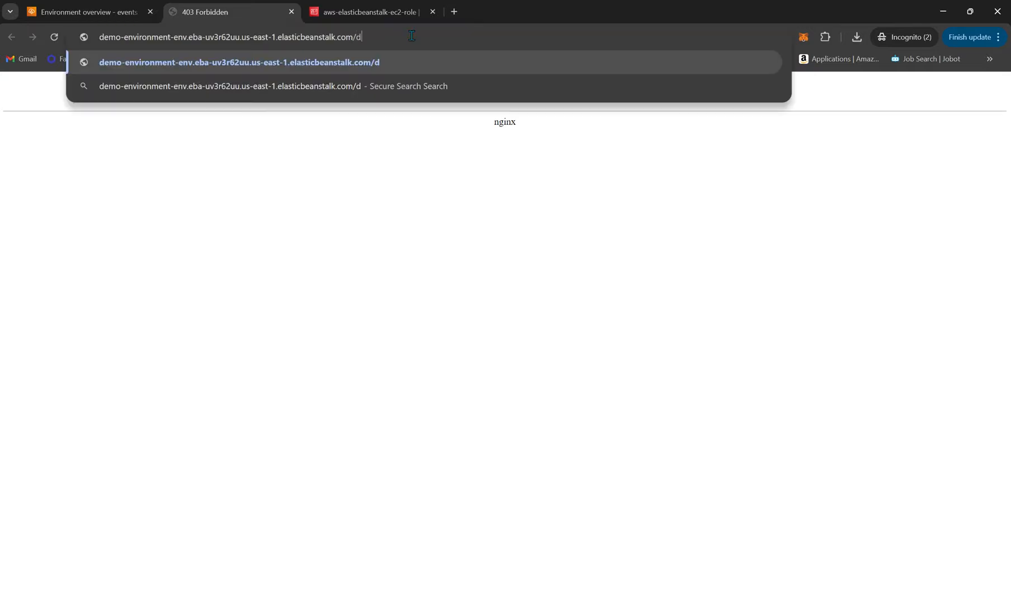
pyautogui.write('emo')
pyautogui.press('Return')
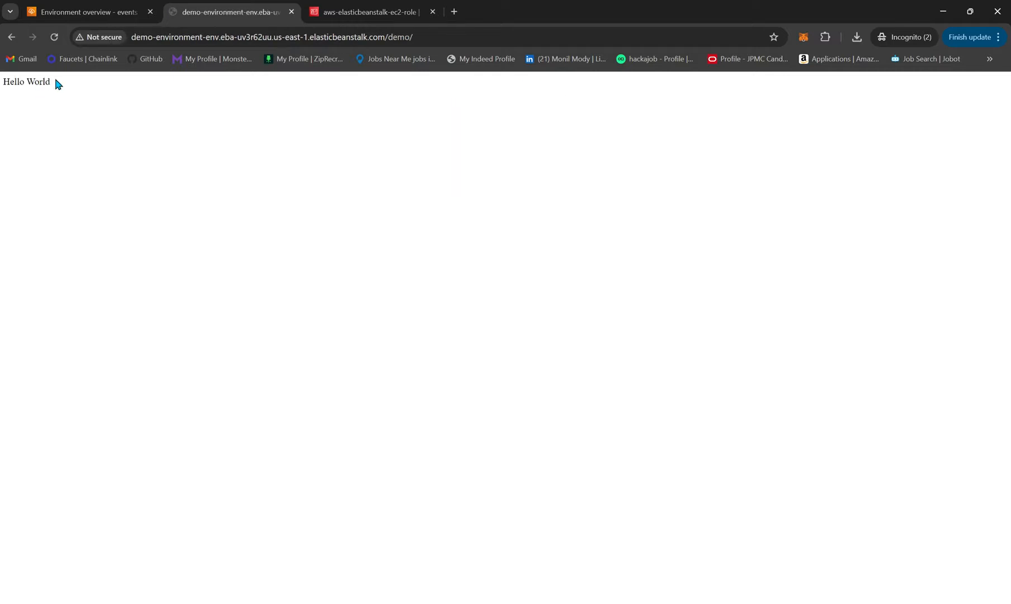
# - Check the text on the demo page, and return to the Elastic Beanstalk environment to review its launch events
pyautogui.moveTo(55, 83); pyautogui.dragTo(5, 82)
pyautogui.click(85, 91)
pyautogui.hotkey('ctrl', 'shift', 'Tab')
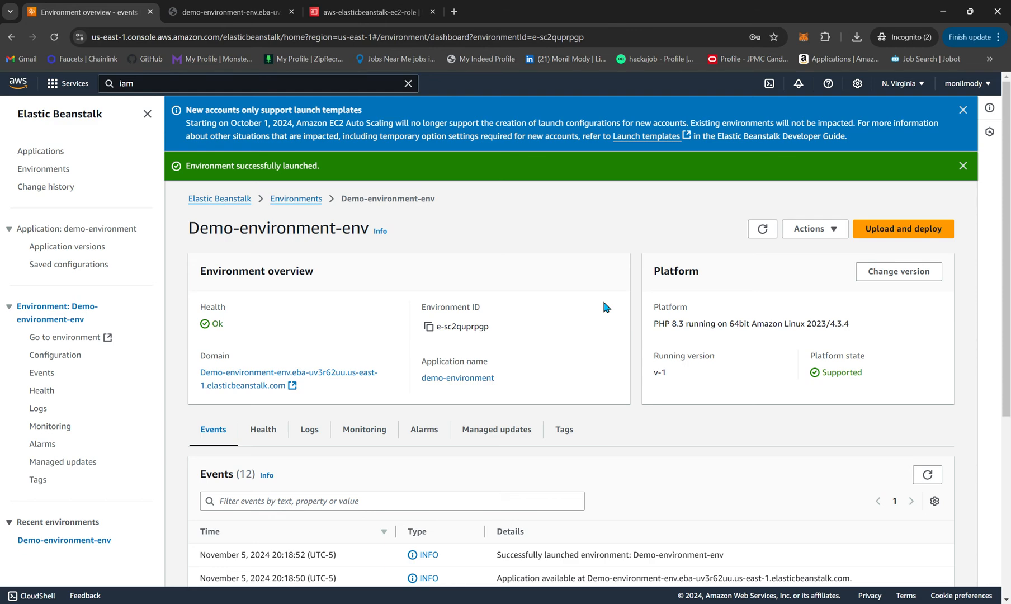
pyautogui.scroll(-5, 562, 388)
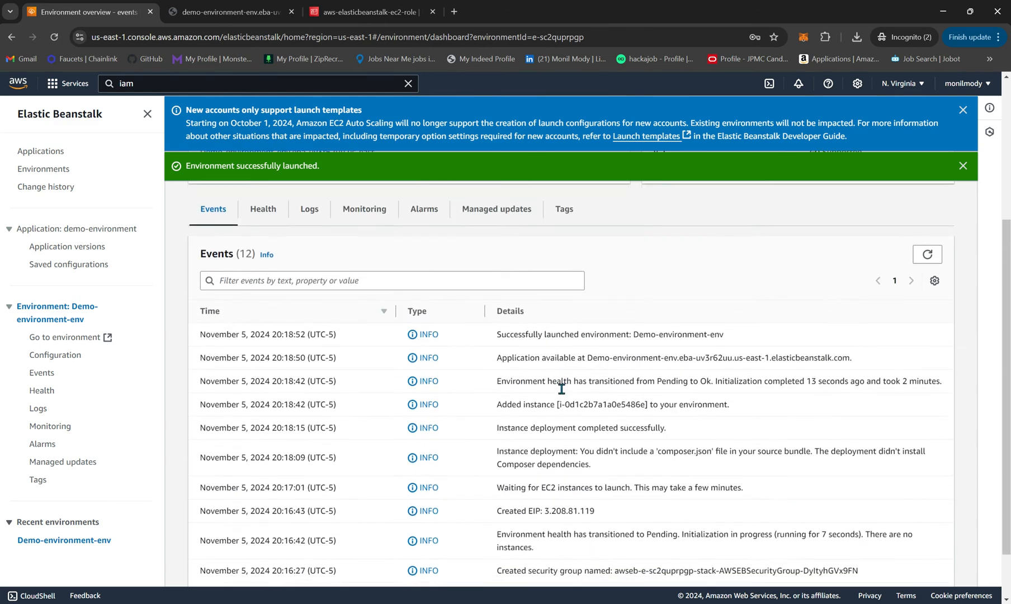
pyautogui.scroll(5, 562, 388)
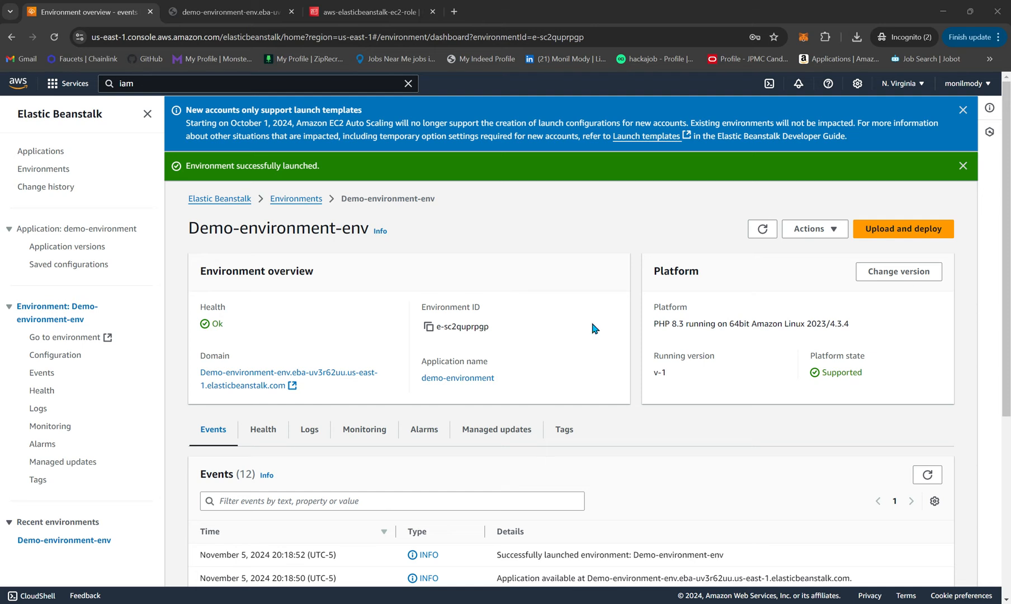
# - Search the AWS services for "cloudf" and open CloudFormation
pyautogui.click(208, 79)
pyautogui.press('BackSpace')
pyautogui.press('BackSpace')
pyautogui.press('BackSpace')
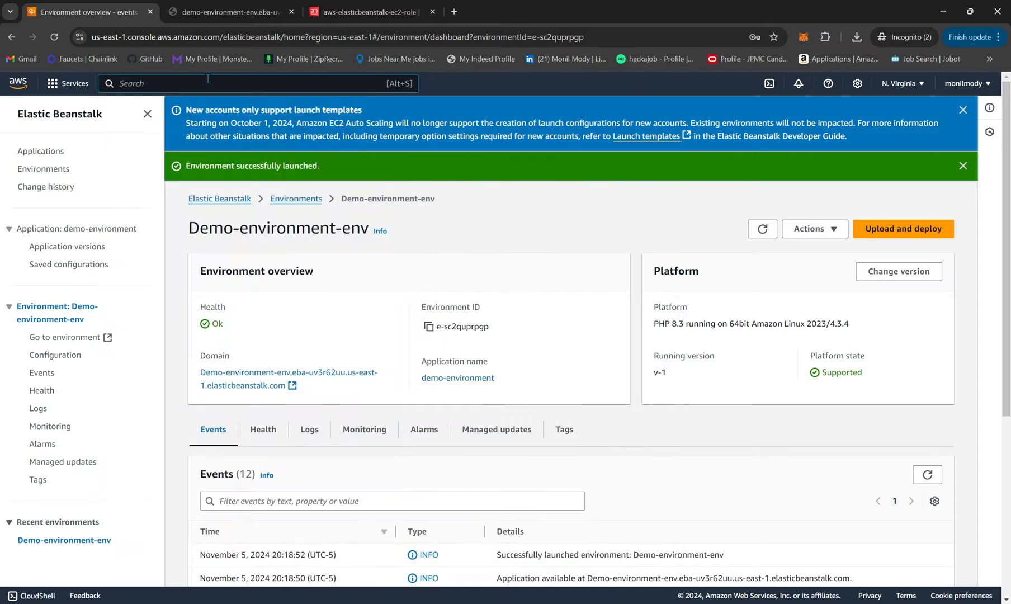
pyautogui.write('cloud')
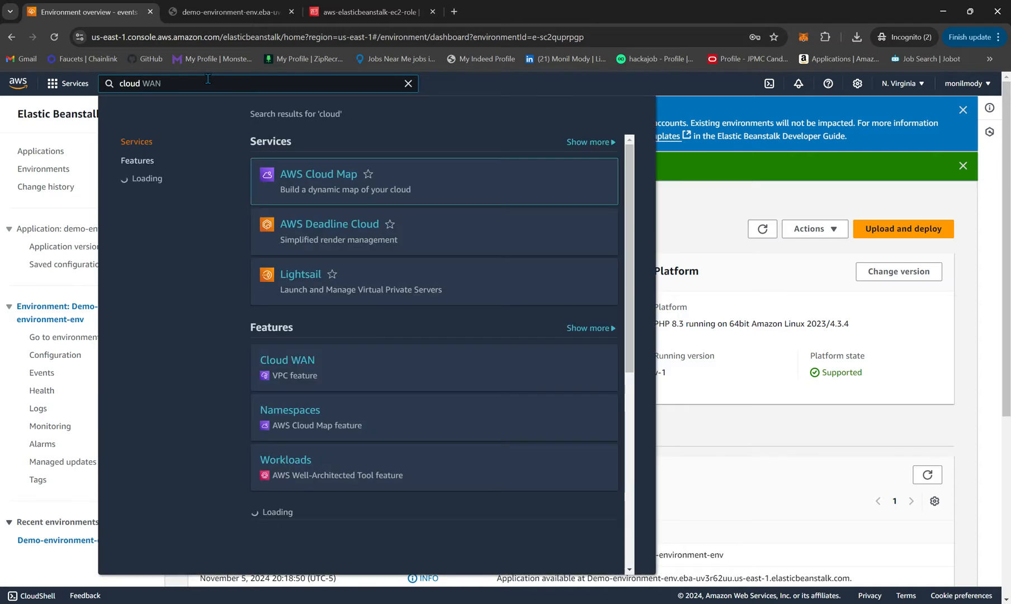
pyautogui.scroll(-3, 355, 365)
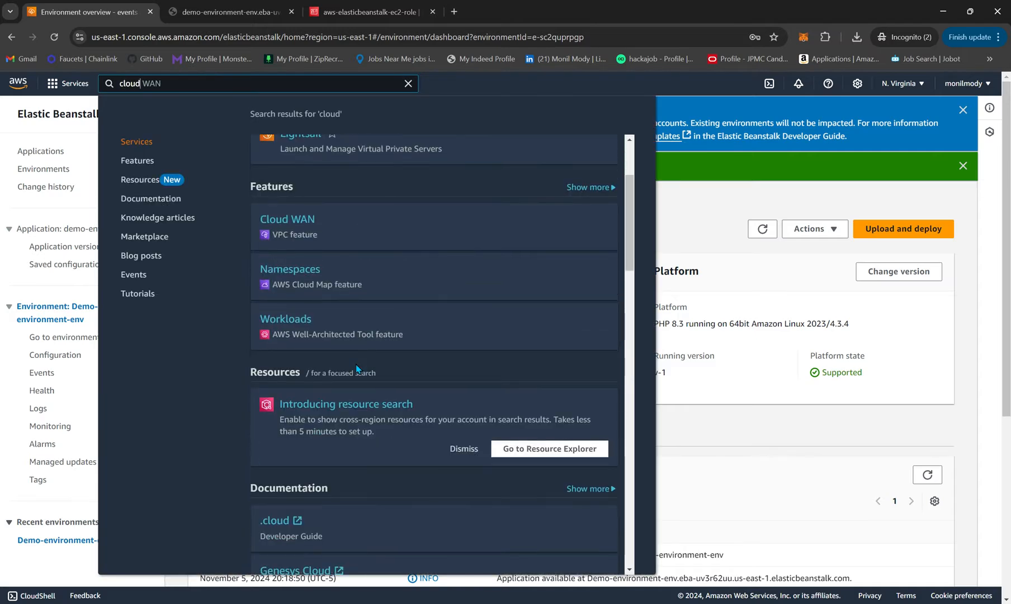
pyautogui.scroll(-4, 357, 369)
pyautogui.scroll(6, 356, 368)
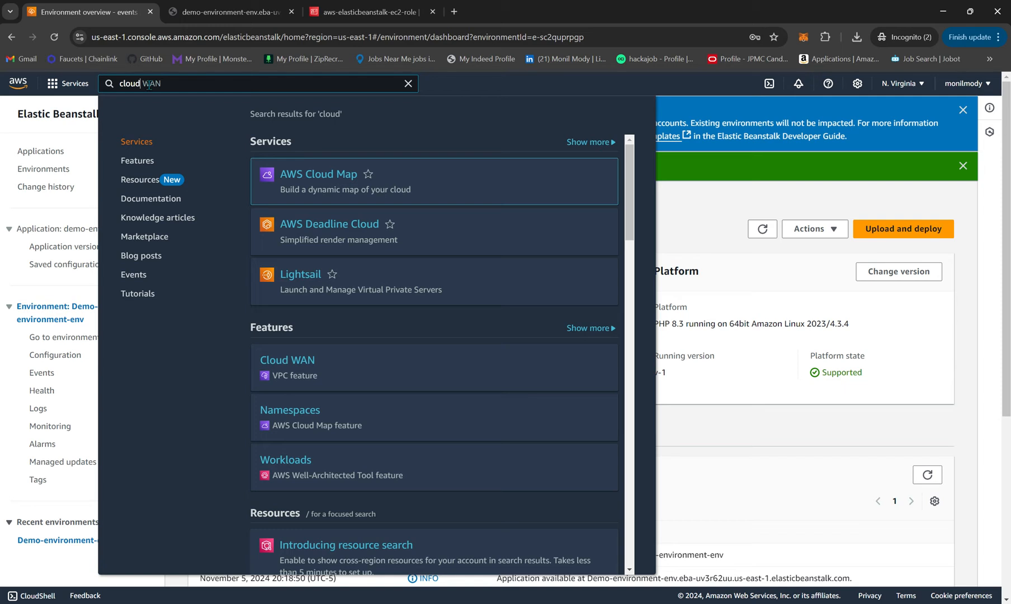
pyautogui.write('f')
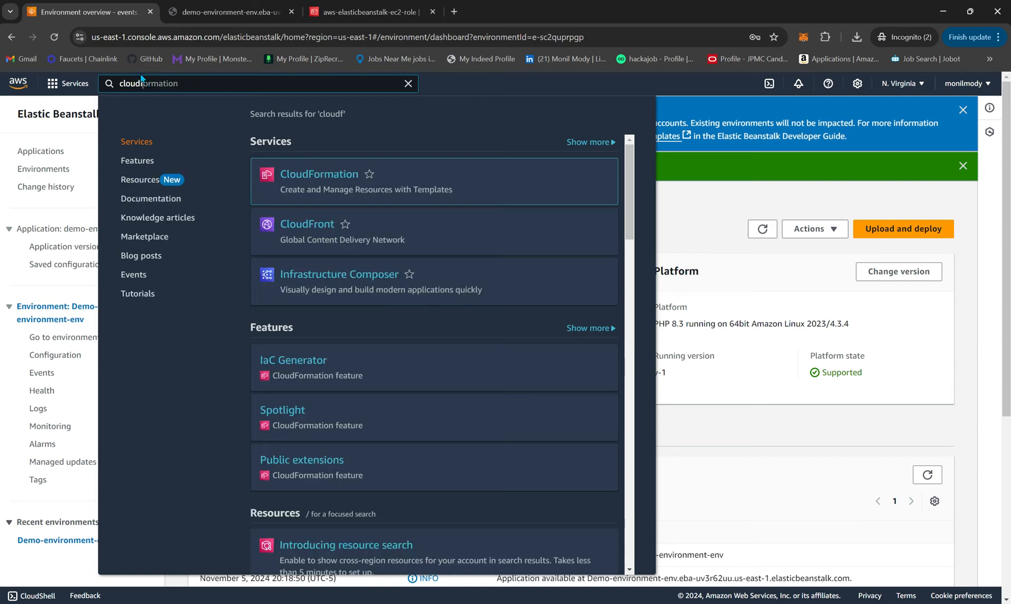
pyautogui.click(281, 191)
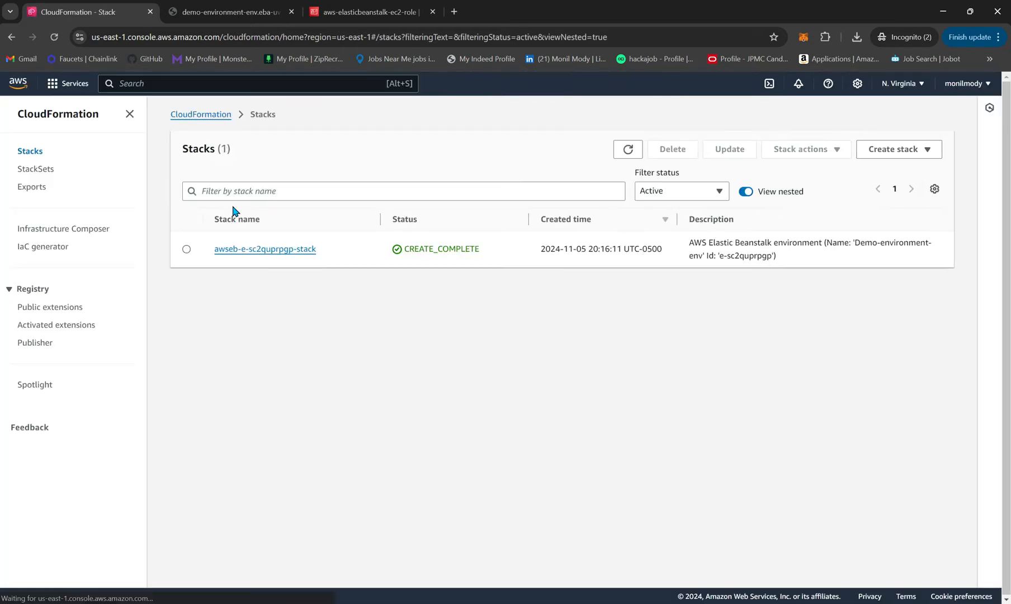
# - Open the Elastic Beanstalk environment's stack in CloudFormation and examine the resources it contains
pyautogui.click(280, 251)
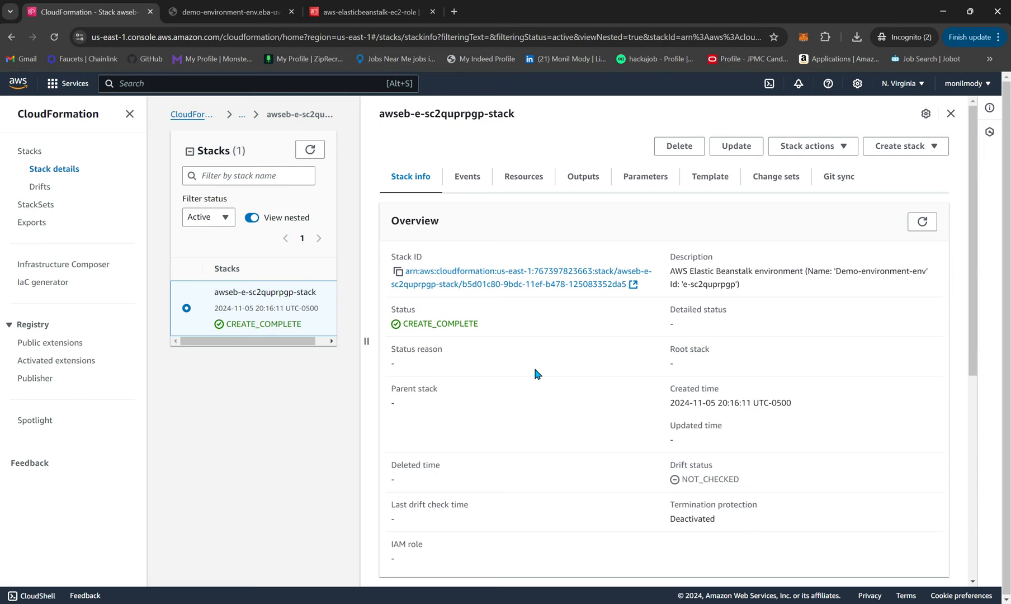
pyautogui.scroll(-1, 537, 374)
pyautogui.scroll(1, 535, 374)
pyautogui.click(523, 177)
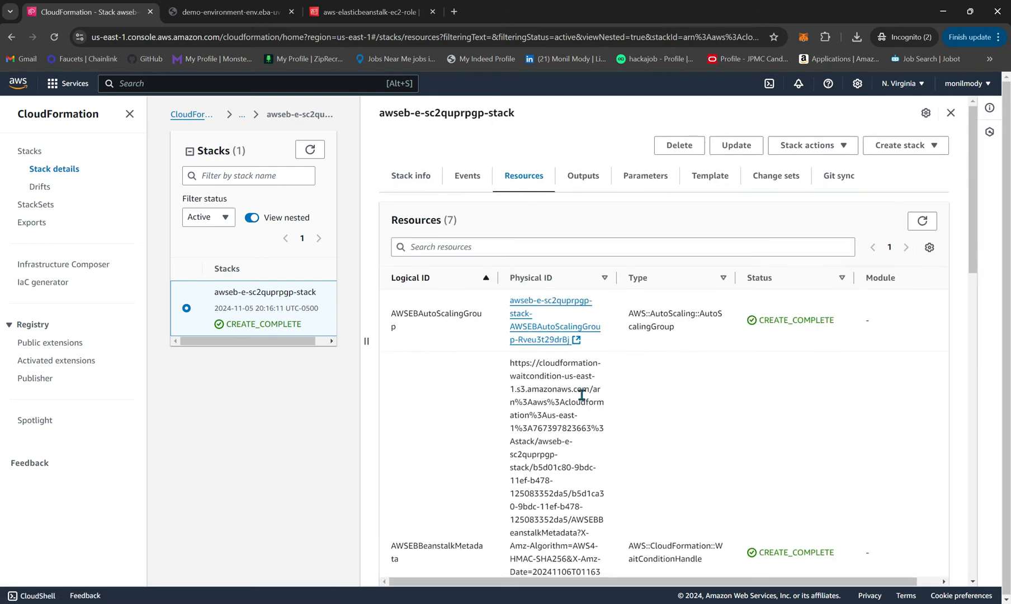
pyautogui.scroll(-10, 581, 395)
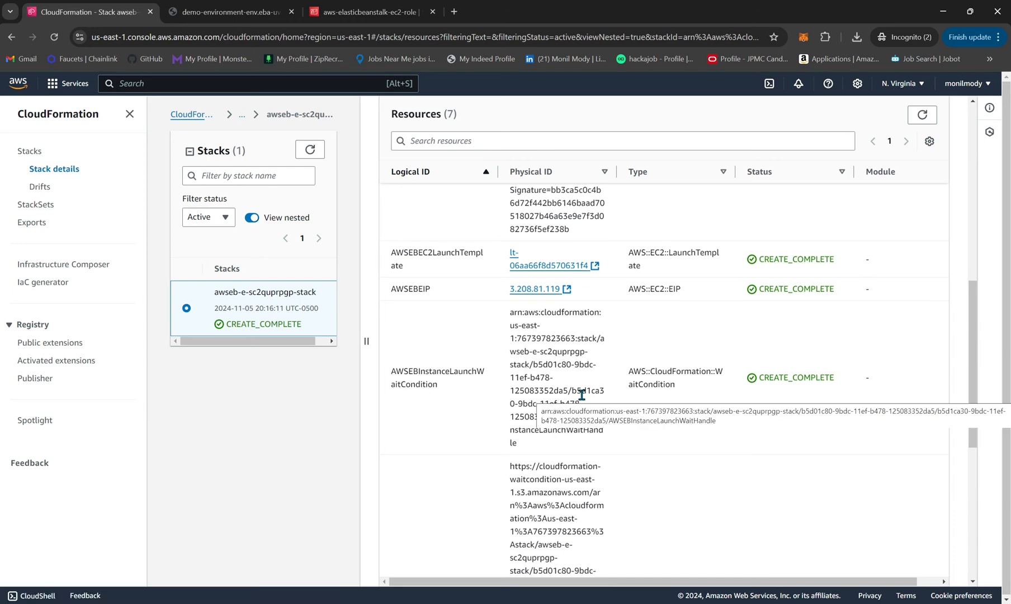
pyautogui.scroll(10, 582, 394)
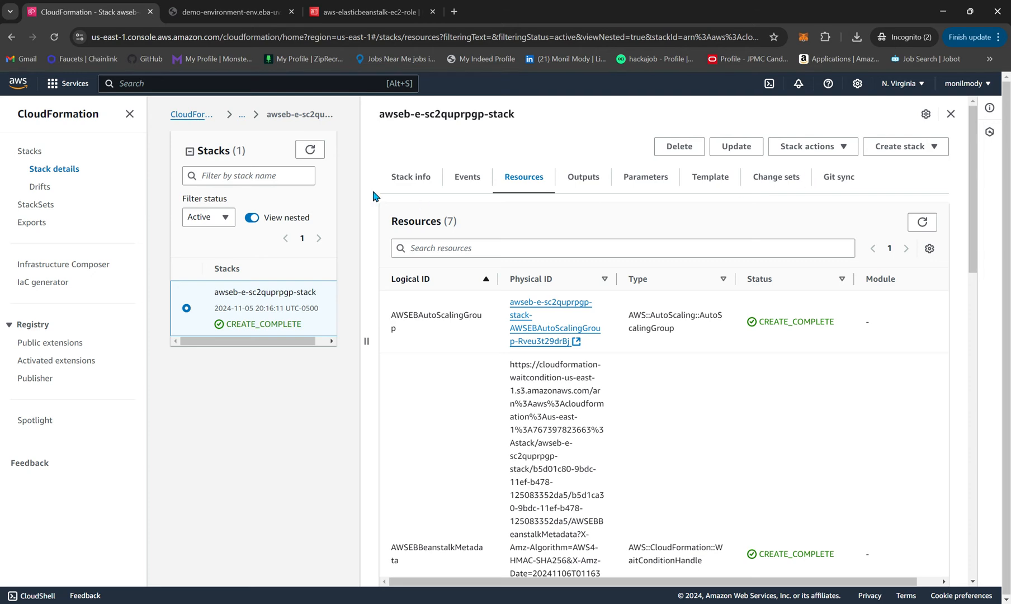
# - Review the stack's overview and tags, and look at the stack status filter without changing it
pyautogui.click(411, 177)
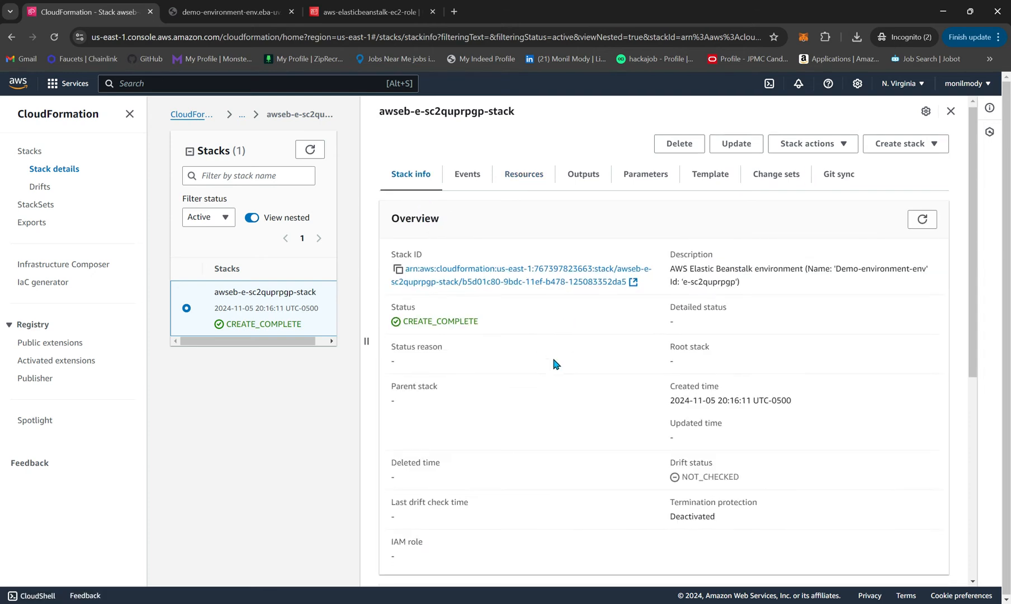
pyautogui.scroll(-3, 552, 358)
pyautogui.scroll(-3, 555, 363)
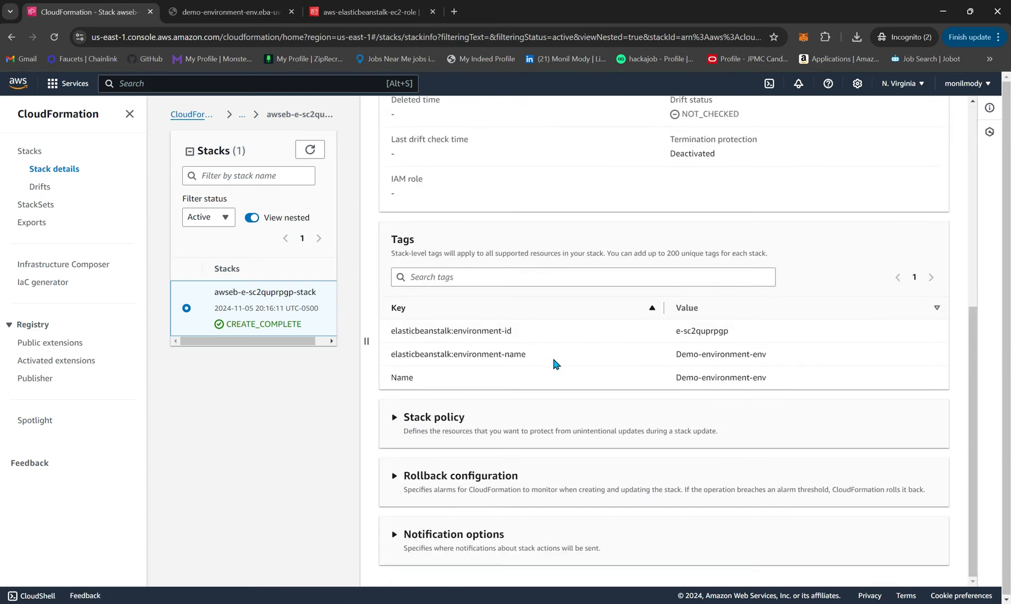
pyautogui.scroll(6, 556, 364)
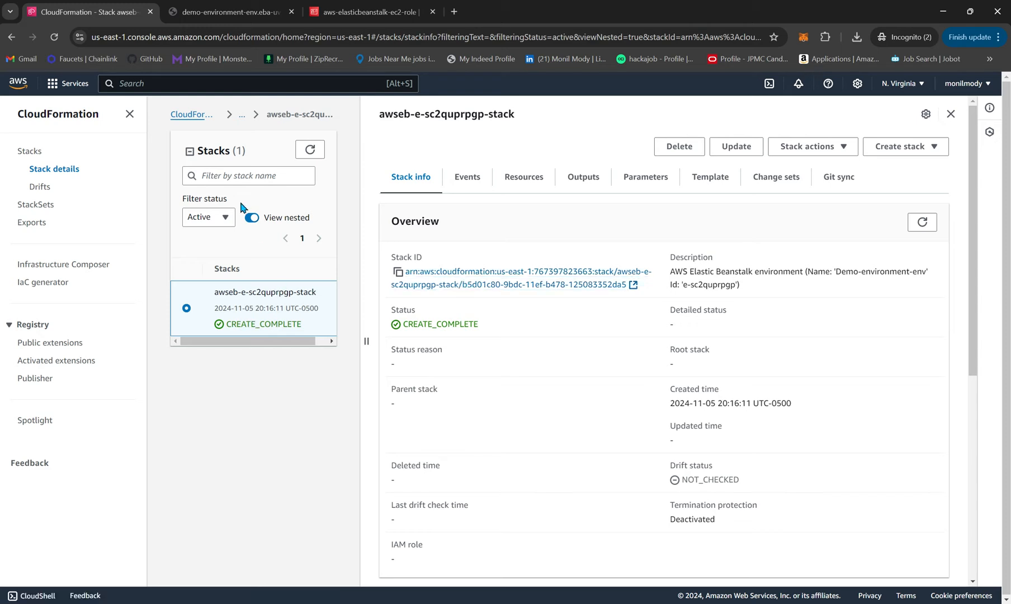
pyautogui.click(214, 219)
pyautogui.click(325, 196)
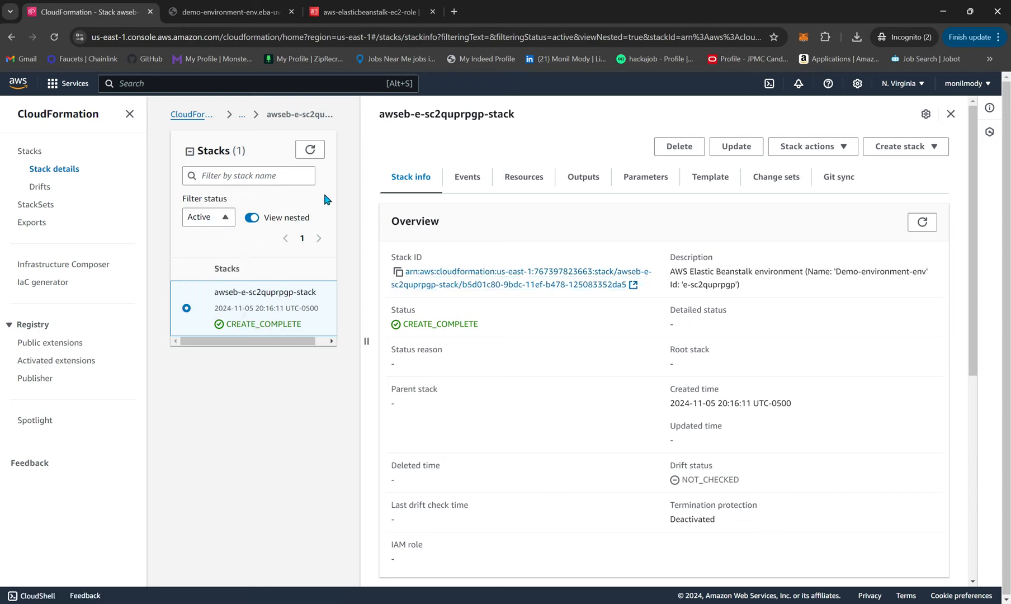